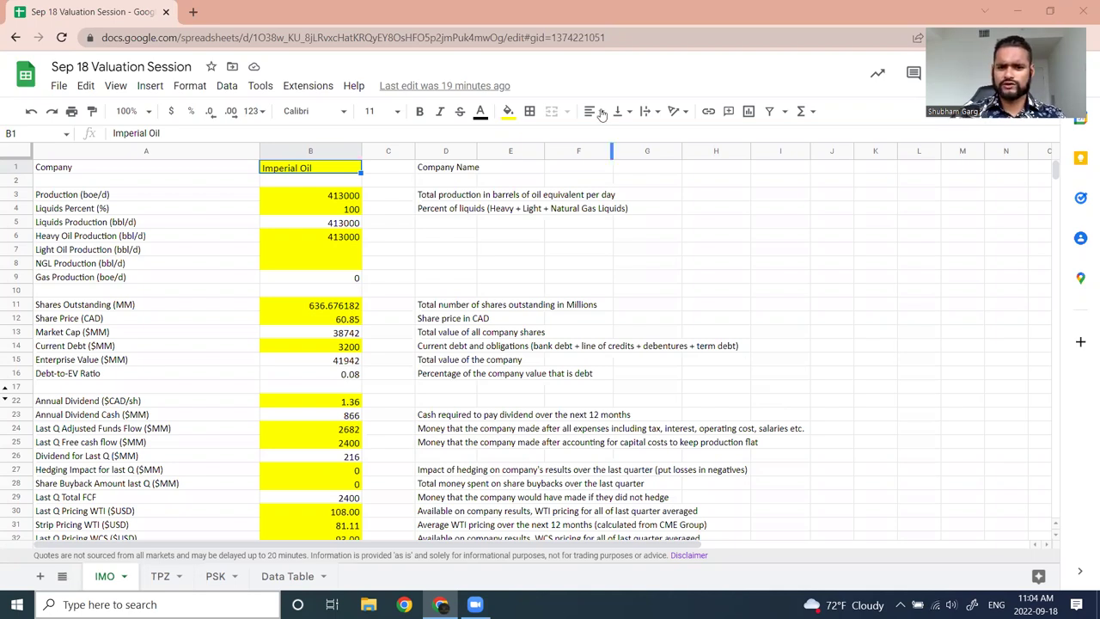
- Skim the IMO sheet from the company inputs down to the share buyback notes and return to its beginning
{"action": "left_click", "coordinate": [385, 181]}
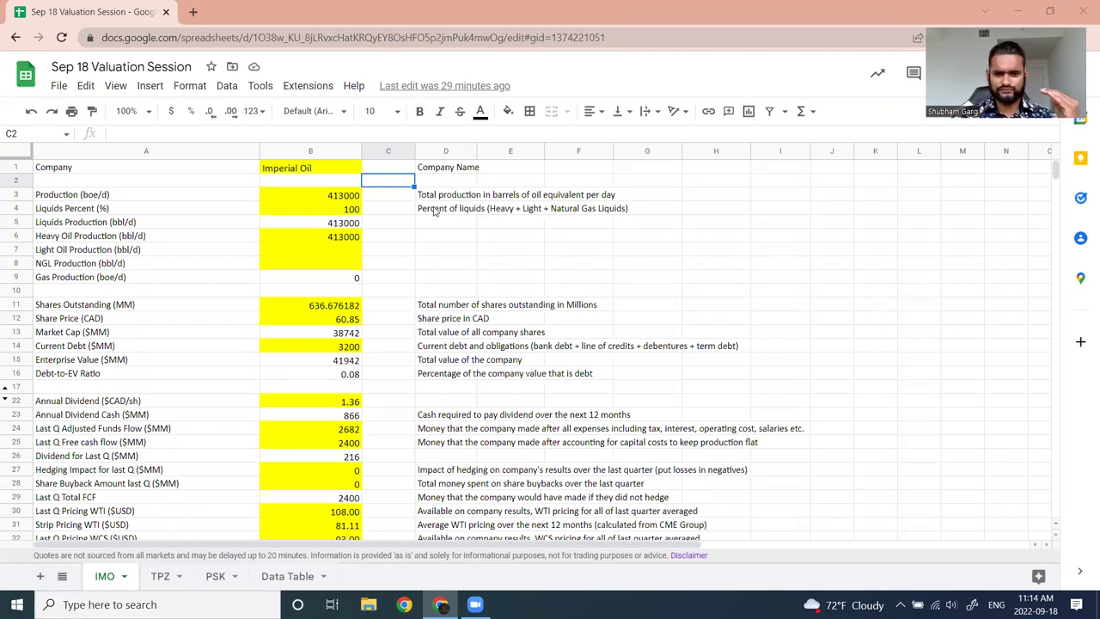
{"action": "scroll", "coordinate": [440, 292], "scroll_direction": "down", "scroll_amount": 2}
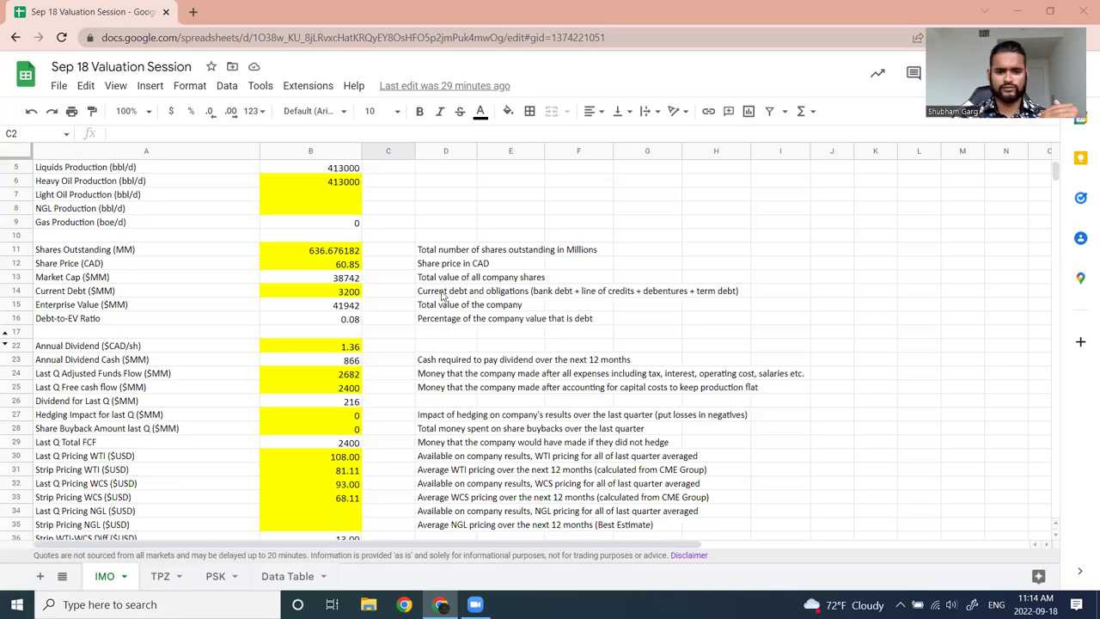
{"action": "scroll", "coordinate": [422, 328], "scroll_direction": "down", "scroll_amount": 15}
{"action": "scroll", "coordinate": [423, 328], "scroll_direction": "down", "scroll_amount": 15}
{"action": "scroll", "coordinate": [419, 348], "scroll_direction": "up", "scroll_amount": 8}
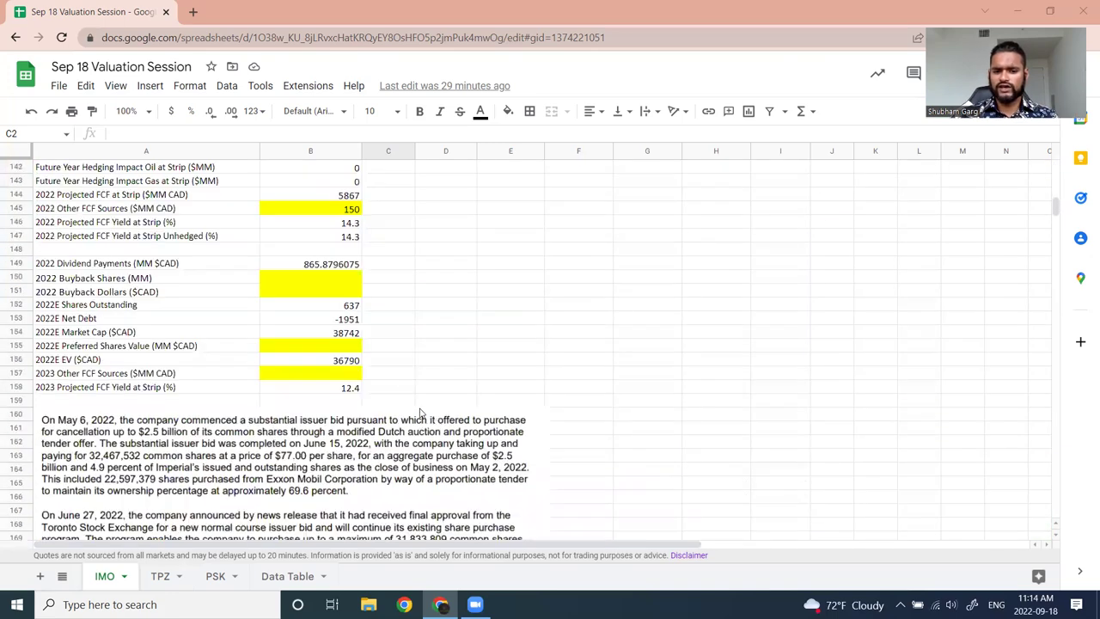
{"action": "scroll", "coordinate": [419, 348], "scroll_direction": "up", "scroll_amount": 20}
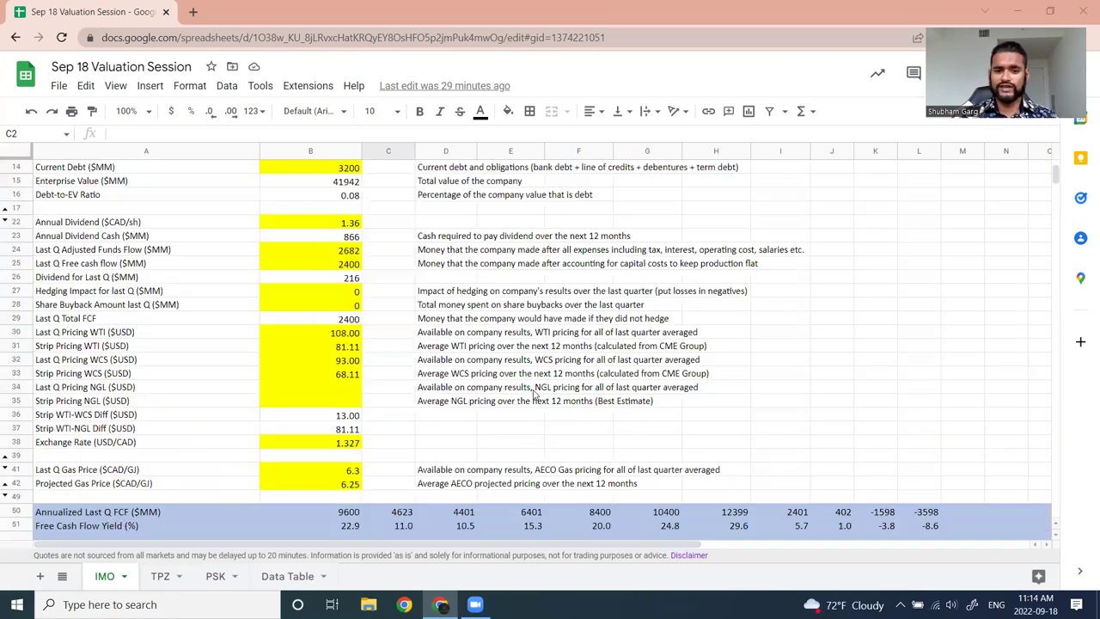
{"action": "scroll", "coordinate": [529, 373], "scroll_direction": "up", "scroll_amount": 4}
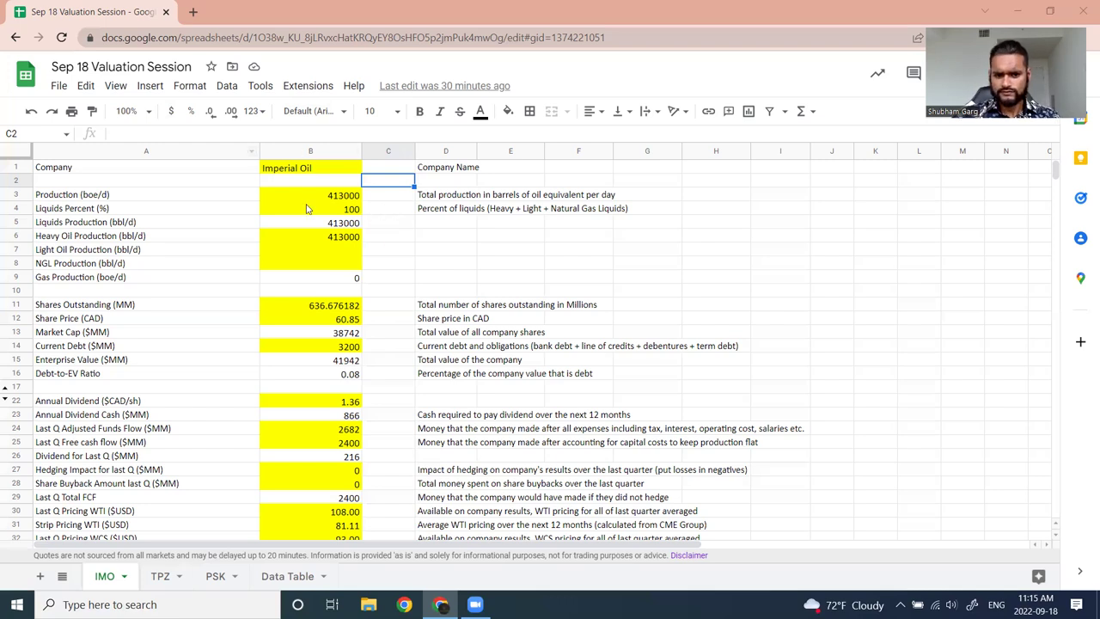
- Review Imperial Oil's production, debt, cash flow and pricing inputs, and the free cash flow and adjusted funds flow valuations by oil price
{"action": "scroll", "coordinate": [383, 263], "scroll_direction": "down", "scroll_amount": 1}
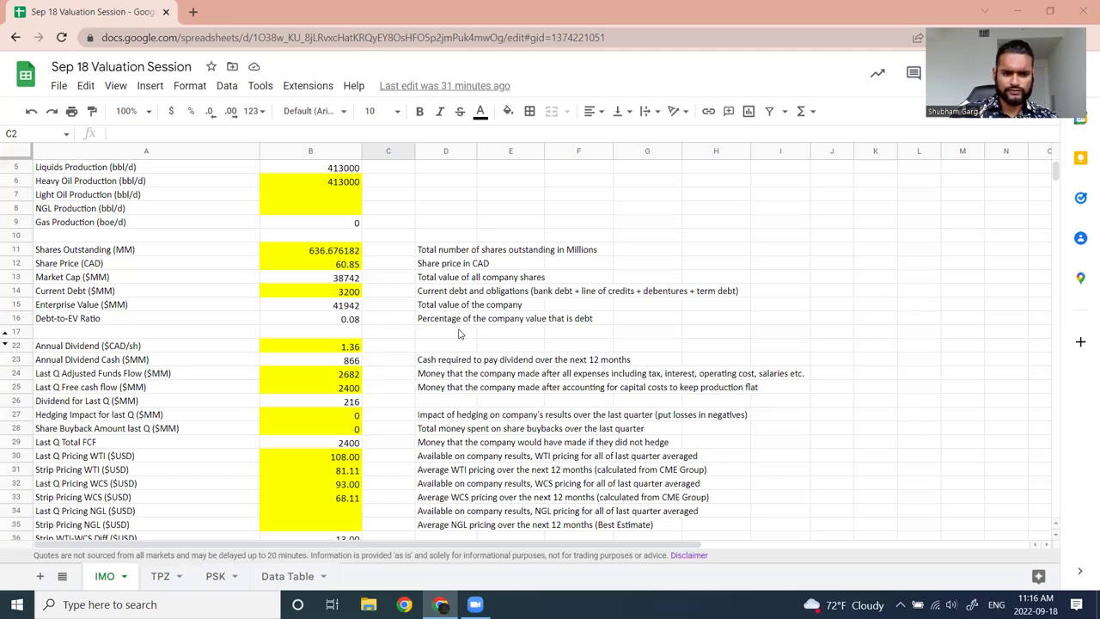
{"action": "scroll", "coordinate": [459, 334], "scroll_direction": "down", "scroll_amount": 1}
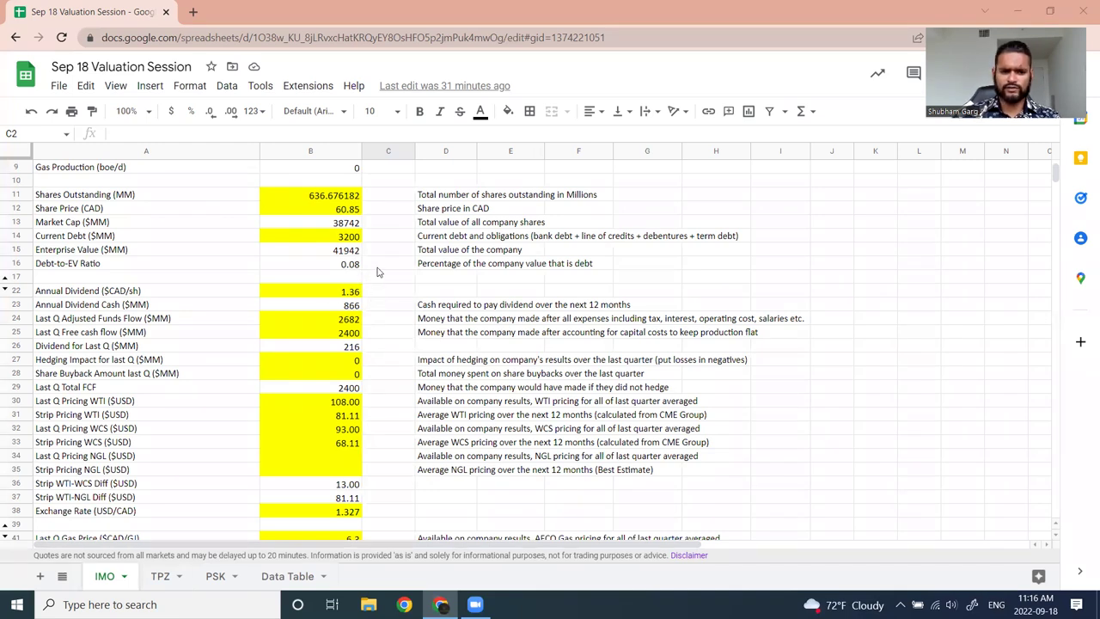
{"action": "scroll", "coordinate": [400, 288], "scroll_direction": "down", "scroll_amount": 2}
{"action": "scroll", "coordinate": [384, 256], "scroll_direction": "up", "scroll_amount": 1}
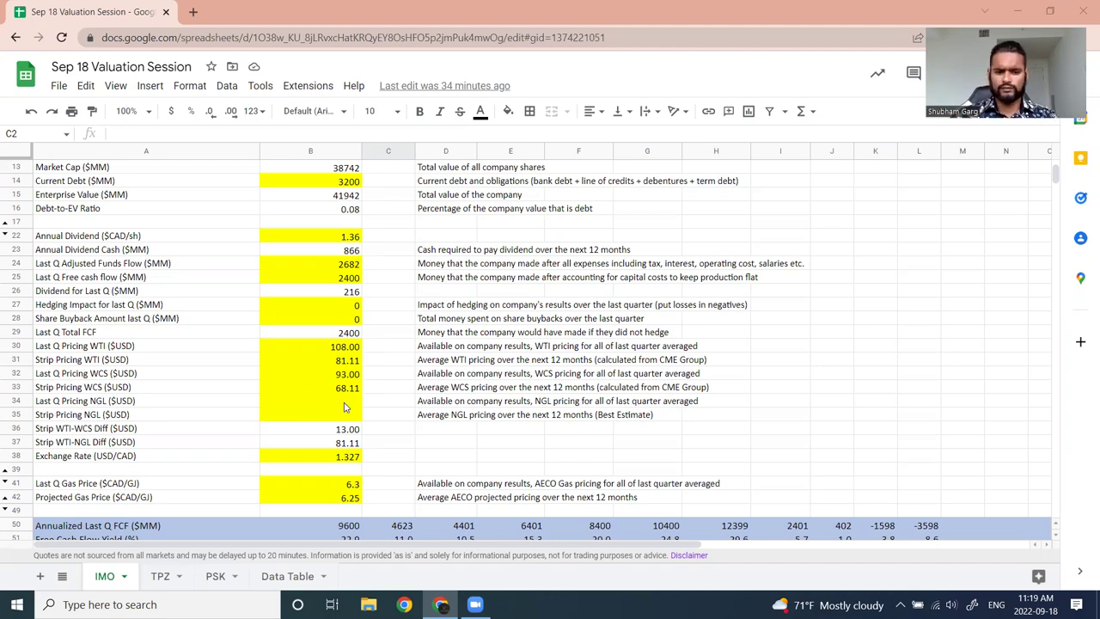
{"action": "scroll", "coordinate": [343, 404], "scroll_direction": "down", "scroll_amount": 3}
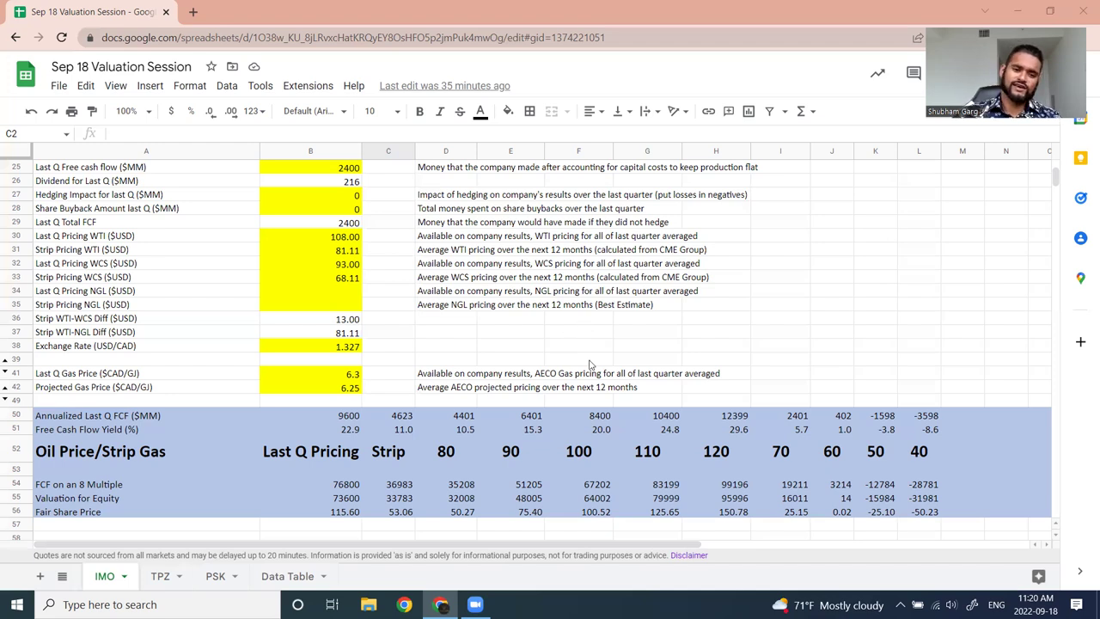
{"action": "scroll", "coordinate": [404, 274], "scroll_direction": "down", "scroll_amount": 2}
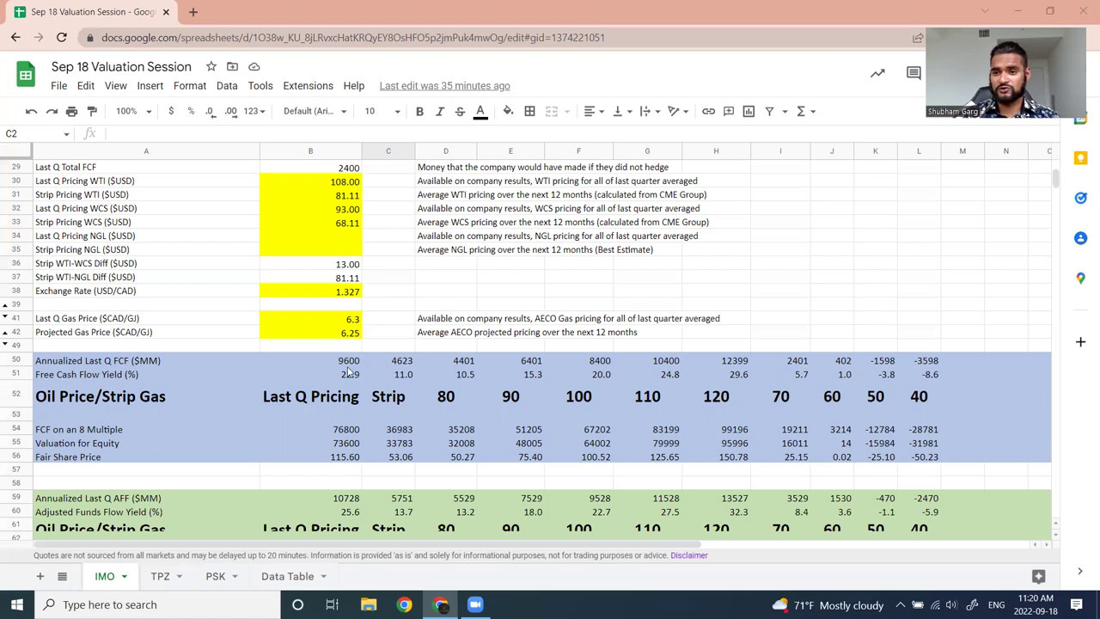
{"action": "scroll", "coordinate": [485, 359], "scroll_direction": "down", "scroll_amount": 2}
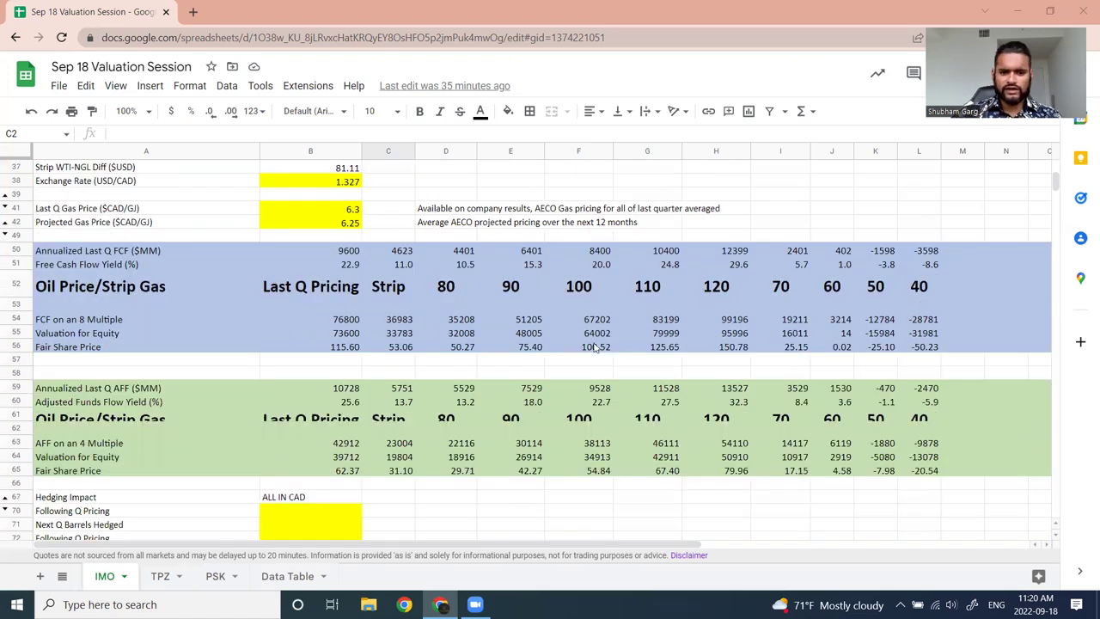
{"action": "scroll", "coordinate": [575, 355], "scroll_direction": "up", "scroll_amount": 1}
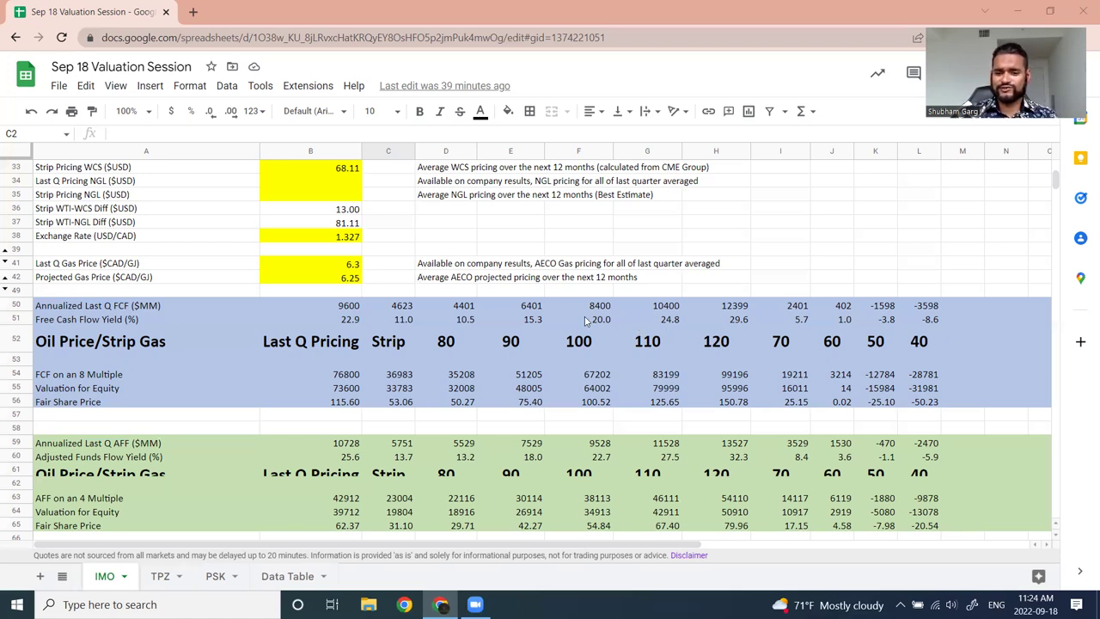
- Examine the Hedging Impact section, the hedge-adjusted free cash flow yields and the production growth inputs
{"action": "scroll", "coordinate": [559, 301], "scroll_direction": "down", "scroll_amount": 3}
{"action": "scroll", "coordinate": [532, 305], "scroll_direction": "down", "scroll_amount": 5}
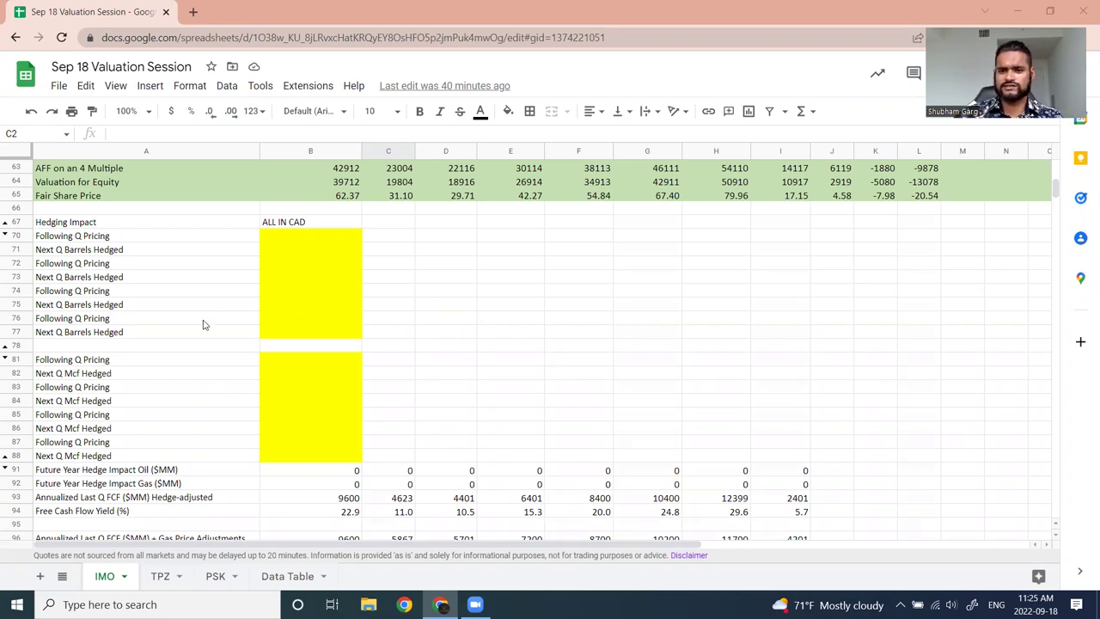
{"action": "scroll", "coordinate": [439, 301], "scroll_direction": "down", "scroll_amount": 2}
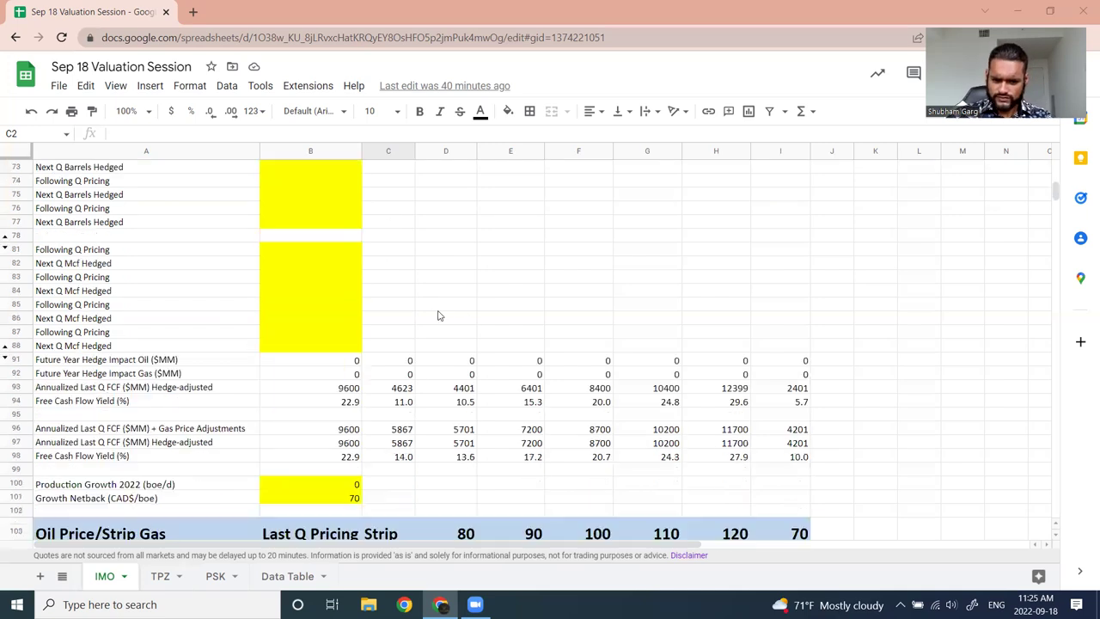
{"action": "scroll", "coordinate": [457, 283], "scroll_direction": "down", "scroll_amount": 3}
{"action": "scroll", "coordinate": [481, 230], "scroll_direction": "up", "scroll_amount": 4}
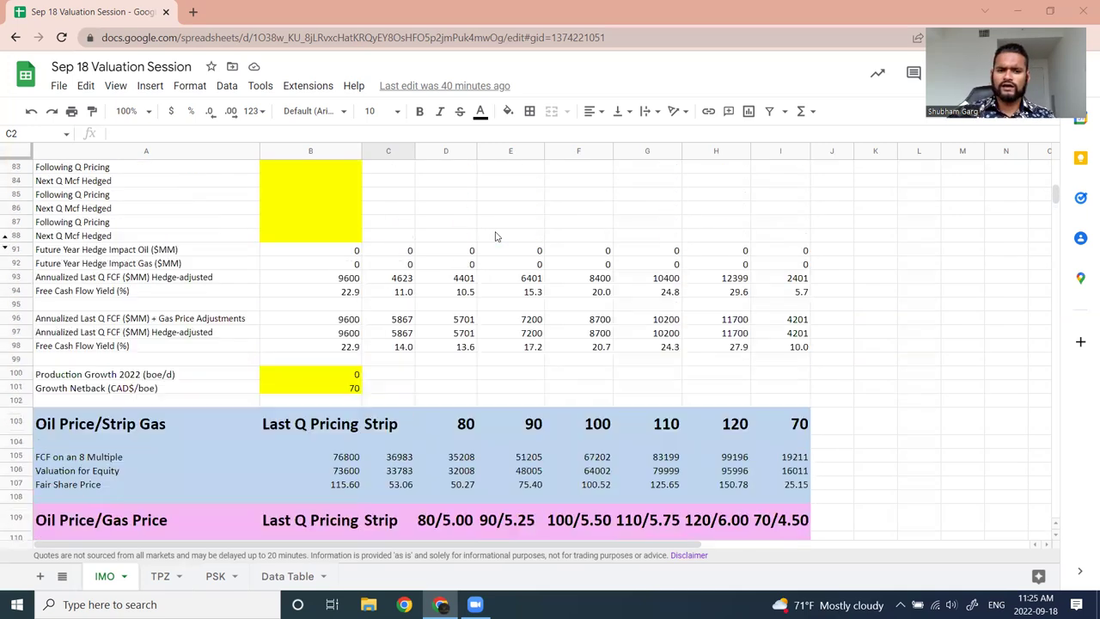
{"action": "scroll", "coordinate": [335, 455], "scroll_direction": "down", "scroll_amount": 2}
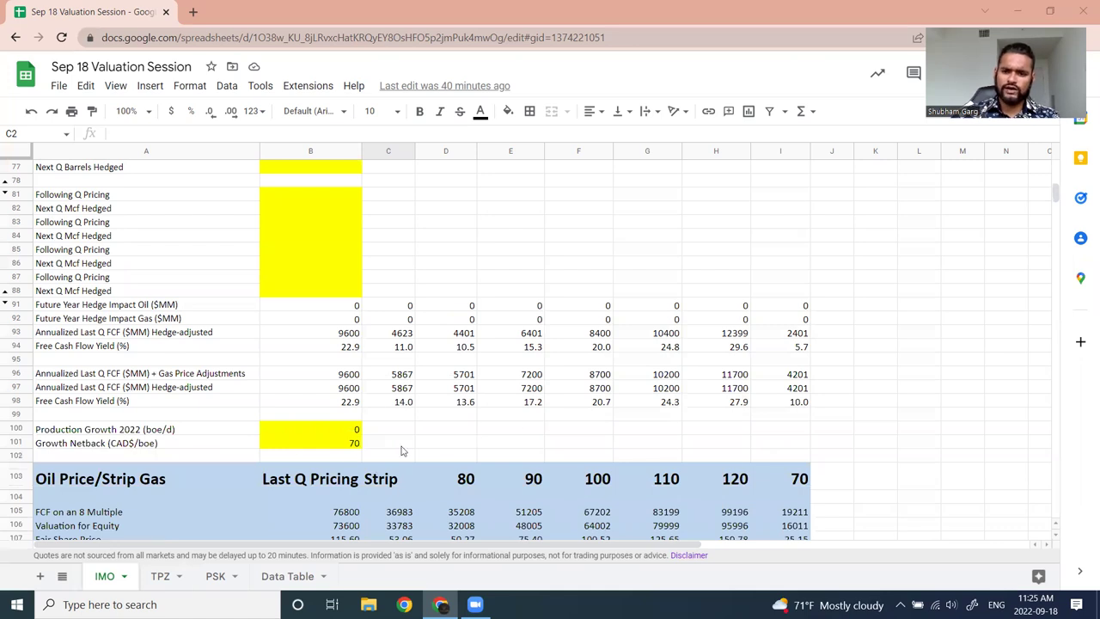
{"action": "scroll", "coordinate": [404, 451], "scroll_direction": "down", "scroll_amount": 2}
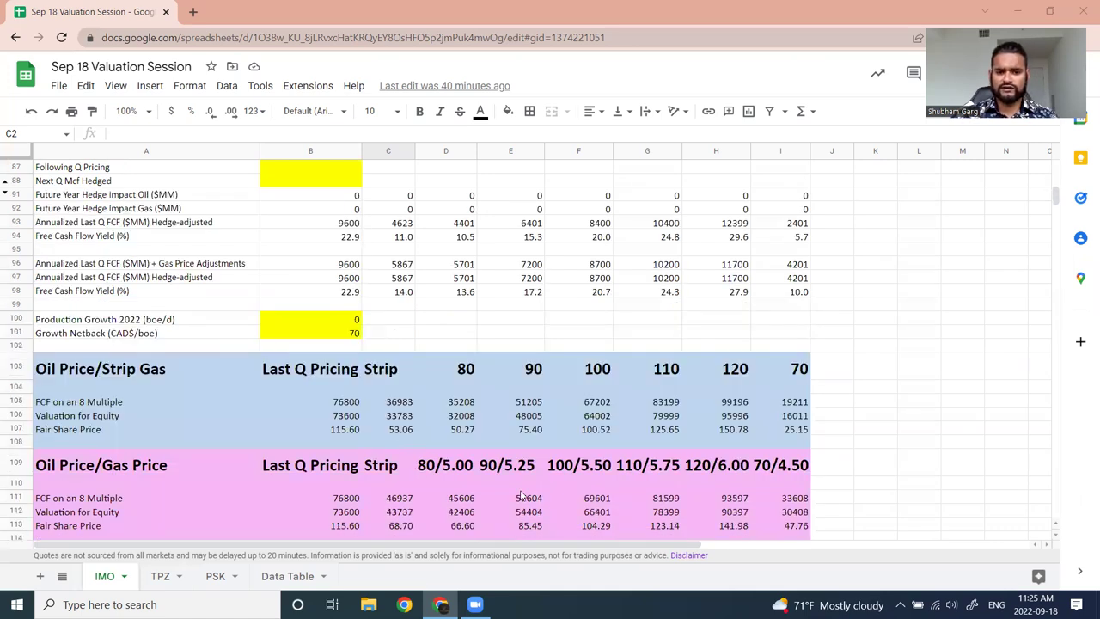
{"action": "scroll", "coordinate": [352, 225], "scroll_direction": "up", "scroll_amount": 6}
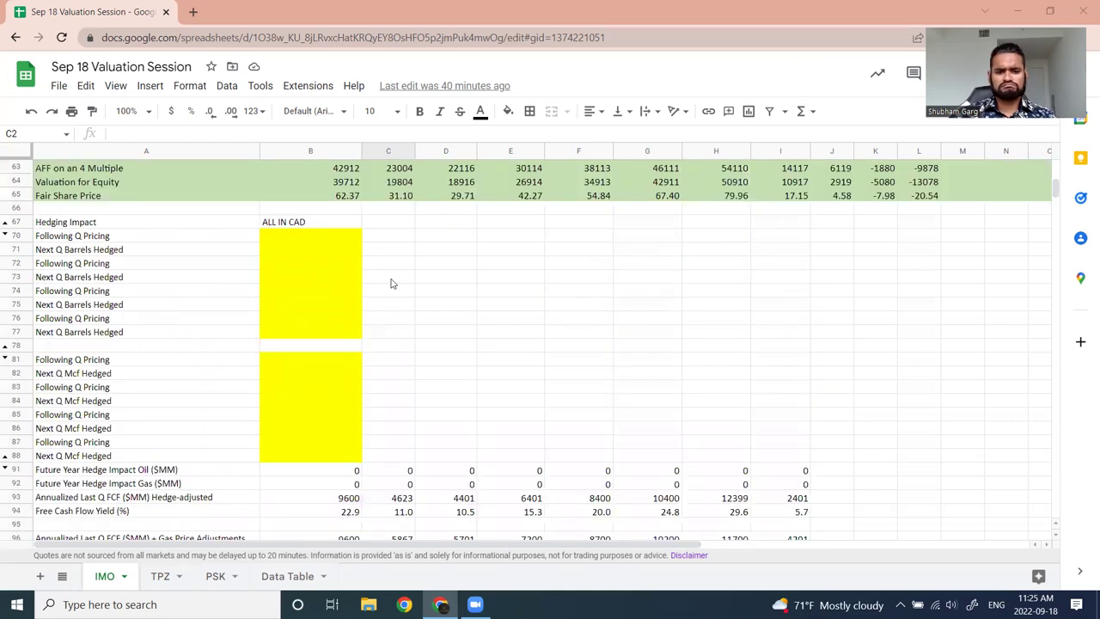
{"action": "scroll", "coordinate": [351, 292], "scroll_direction": "down", "scroll_amount": 4}
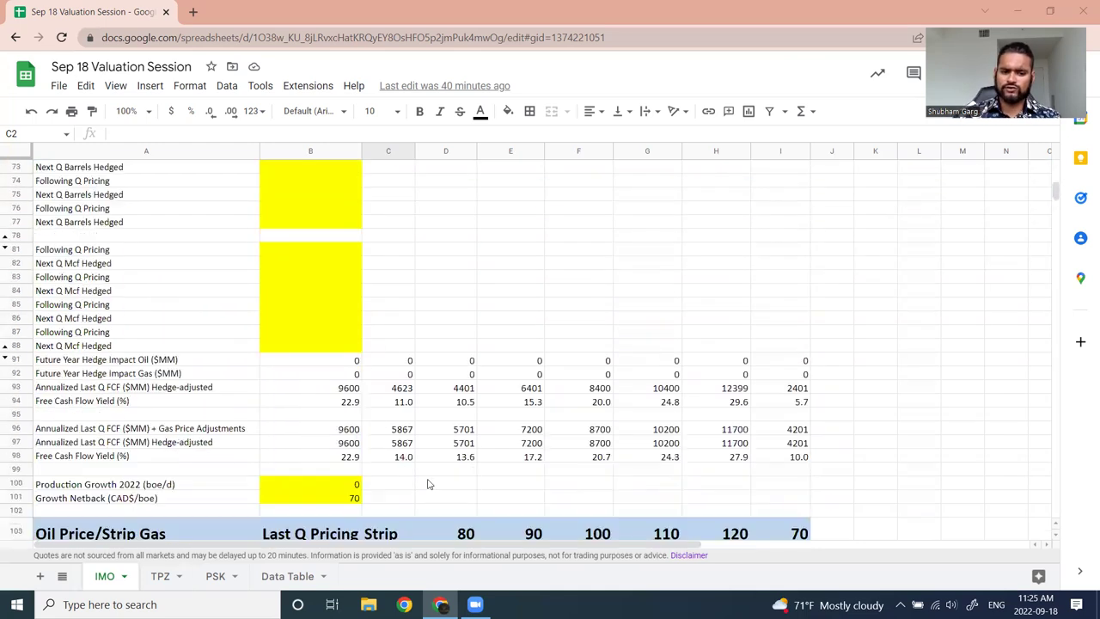
{"action": "scroll", "coordinate": [409, 414], "scroll_direction": "down", "scroll_amount": 3}
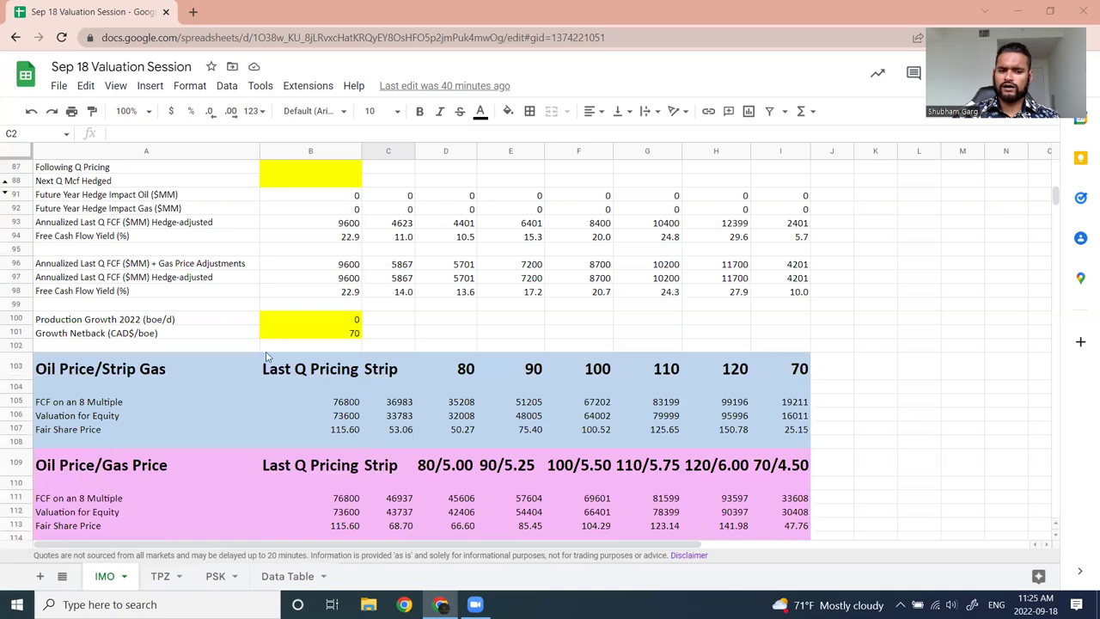
- Examine the fair share prices in the Oil Price/Strip Gas and Oil Price/Gas Price tables, along with the 2022 projections below them
{"action": "scroll", "coordinate": [349, 392], "scroll_direction": "down", "scroll_amount": 2}
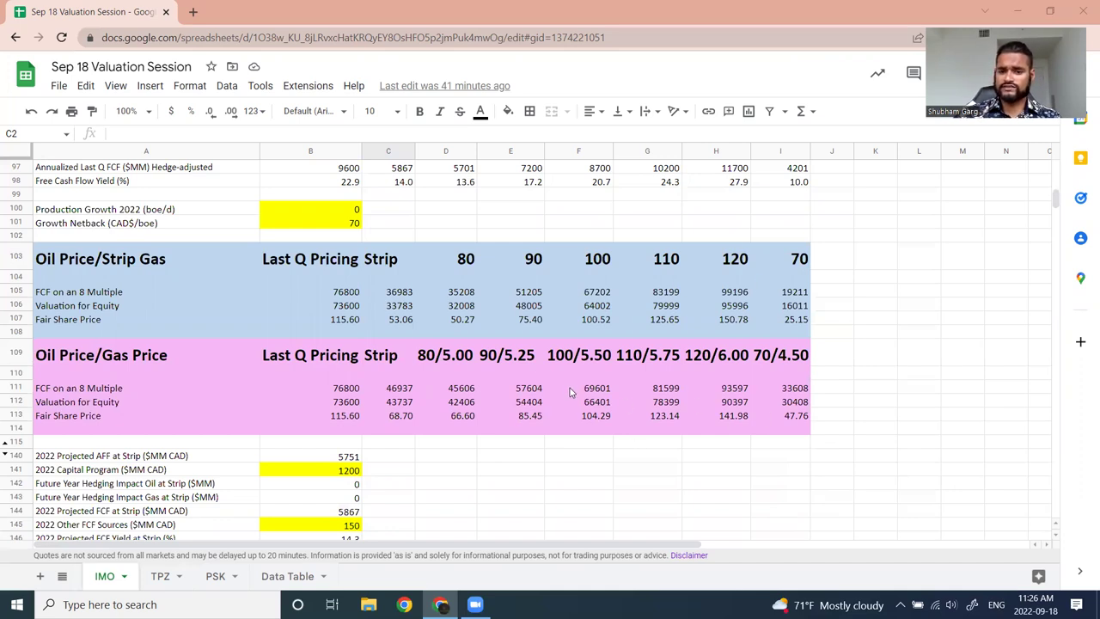
{"action": "scroll", "coordinate": [627, 378], "scroll_direction": "down", "scroll_amount": 3}
{"action": "scroll", "coordinate": [627, 374], "scroll_direction": "up", "scroll_amount": 3}
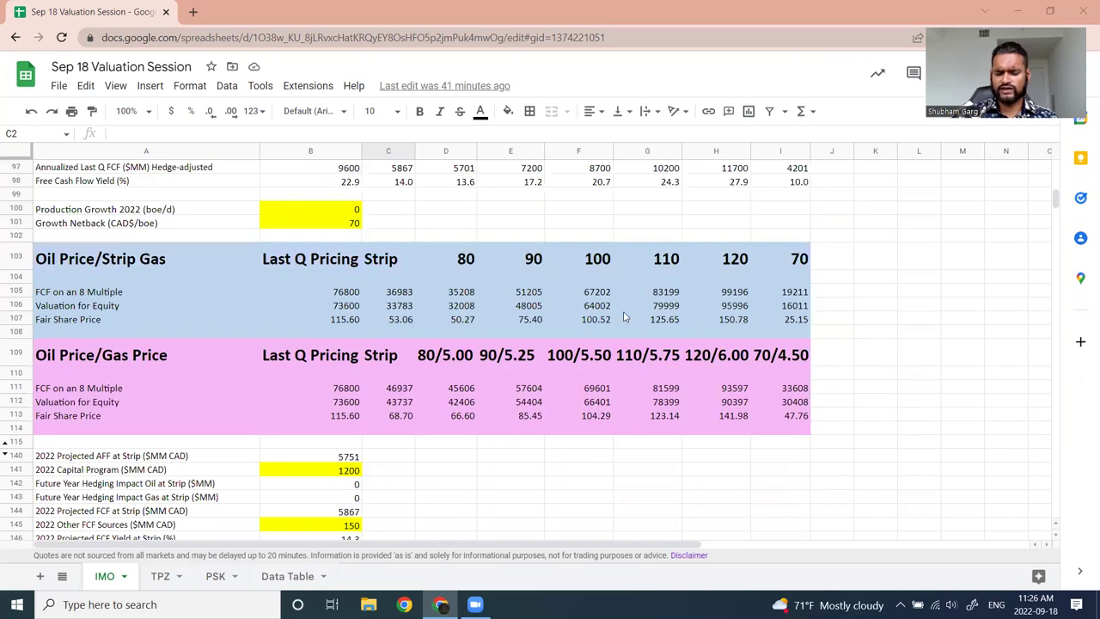
{"action": "scroll", "coordinate": [455, 288], "scroll_direction": "down", "scroll_amount": 3}
{"action": "scroll", "coordinate": [451, 292], "scroll_direction": "up", "scroll_amount": 2}
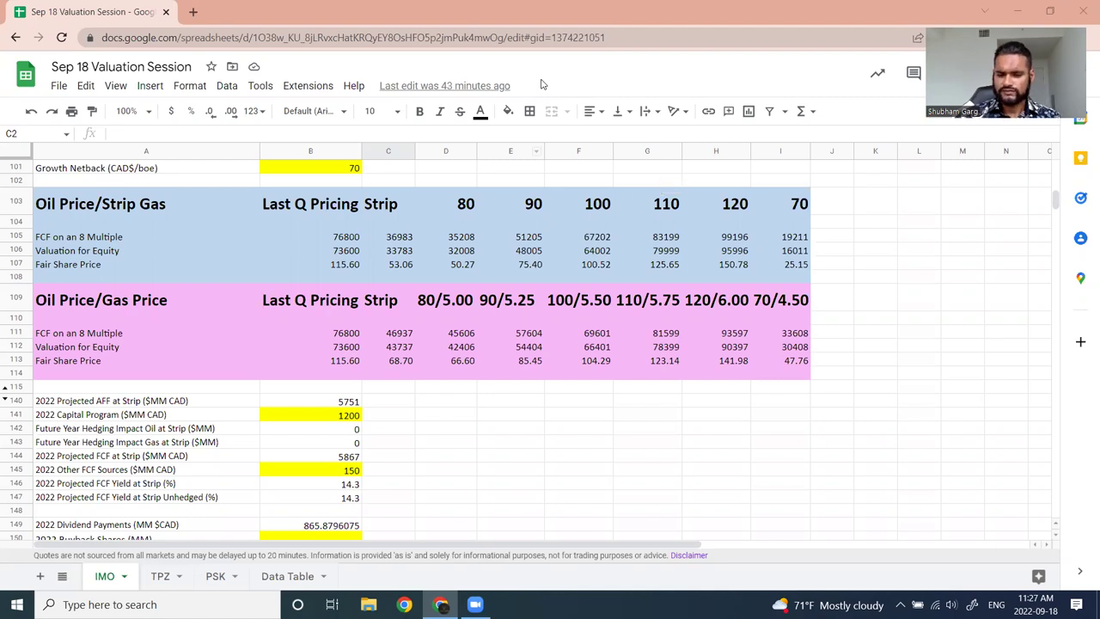
{"action": "scroll", "coordinate": [257, 386], "scroll_direction": "down", "scroll_amount": 5}
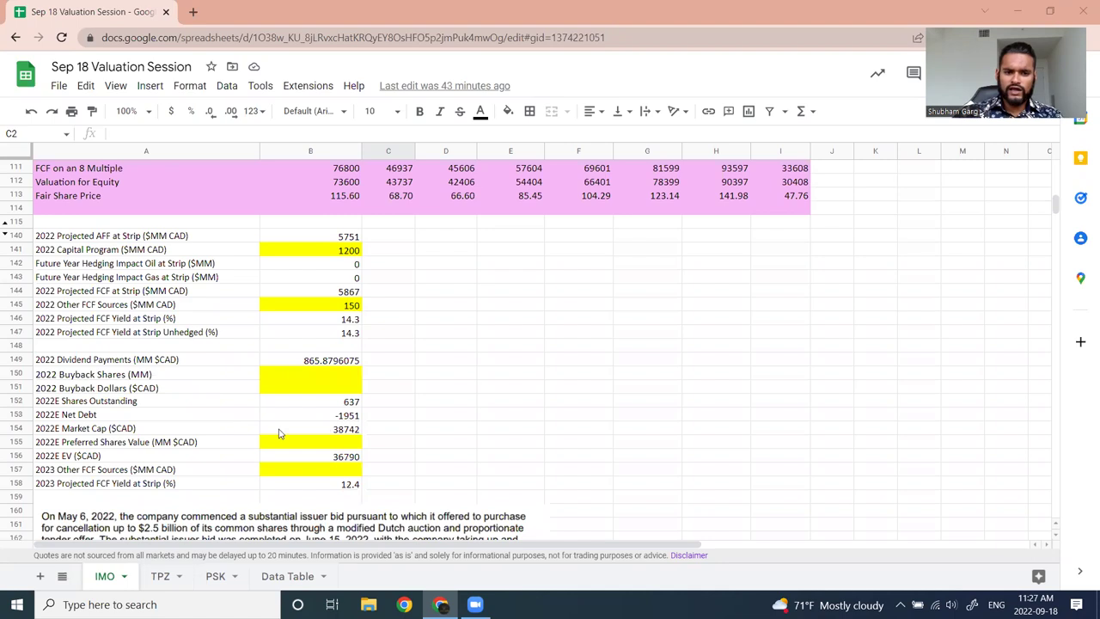
{"action": "scroll", "coordinate": [400, 364], "scroll_direction": "up", "scroll_amount": 3}
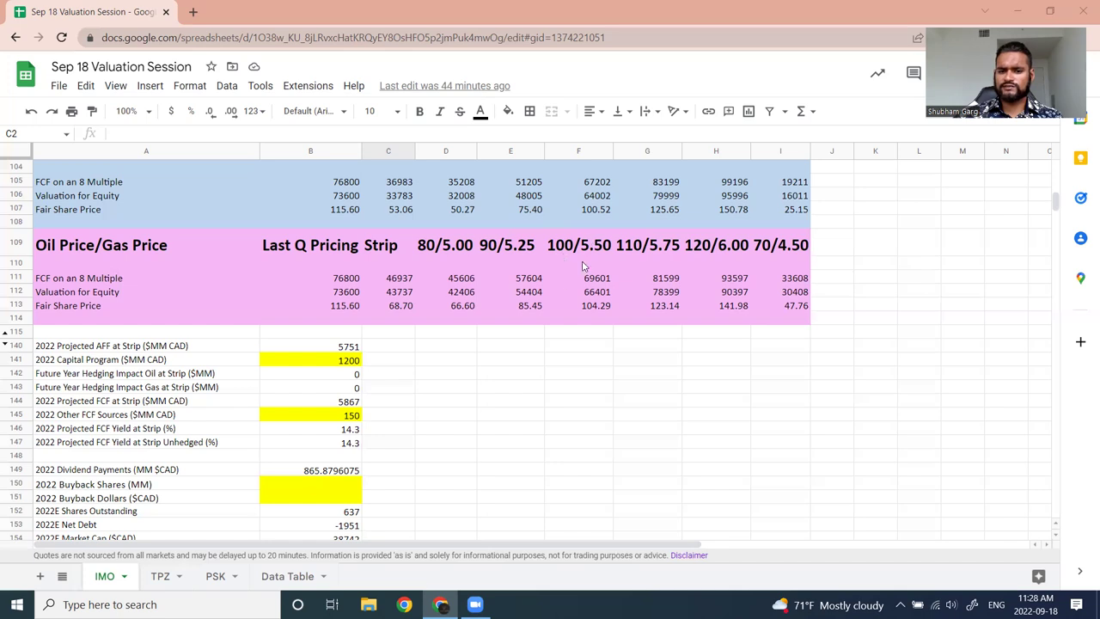
{"action": "scroll", "coordinate": [584, 267], "scroll_direction": "up", "scroll_amount": 2}
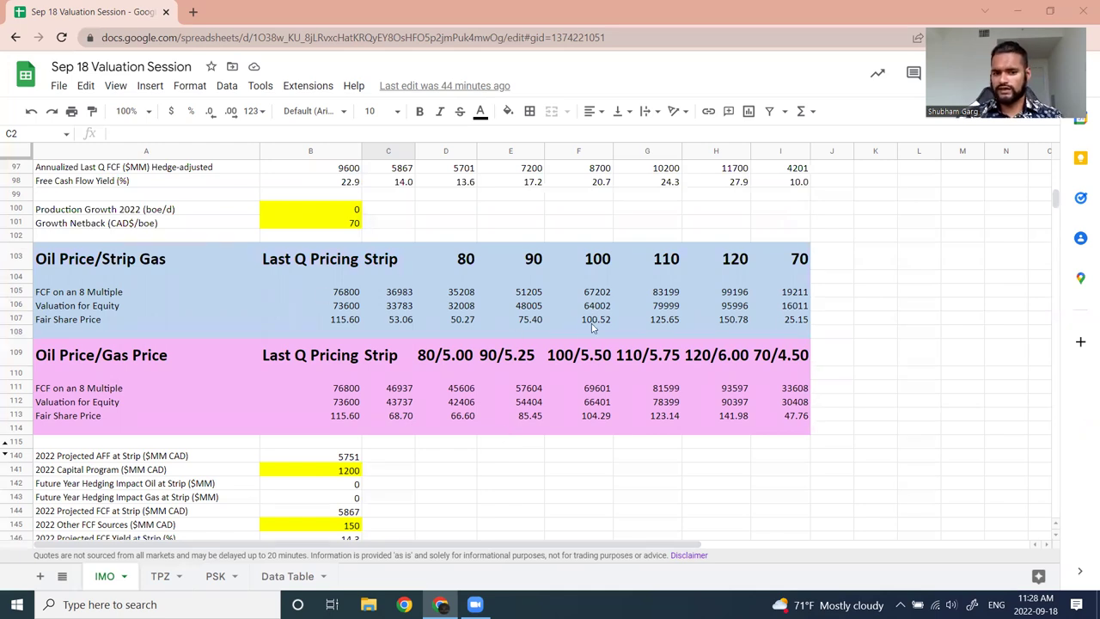
- Compare the earlier free cash flow and adjusted funds flow valuations with the Oil Price/Strip Gas and Oil Price/Gas Price tables
{"action": "scroll", "coordinate": [645, 309], "scroll_direction": "up", "scroll_amount": 5}
{"action": "scroll", "coordinate": [686, 329], "scroll_direction": "up", "scroll_amount": 8}
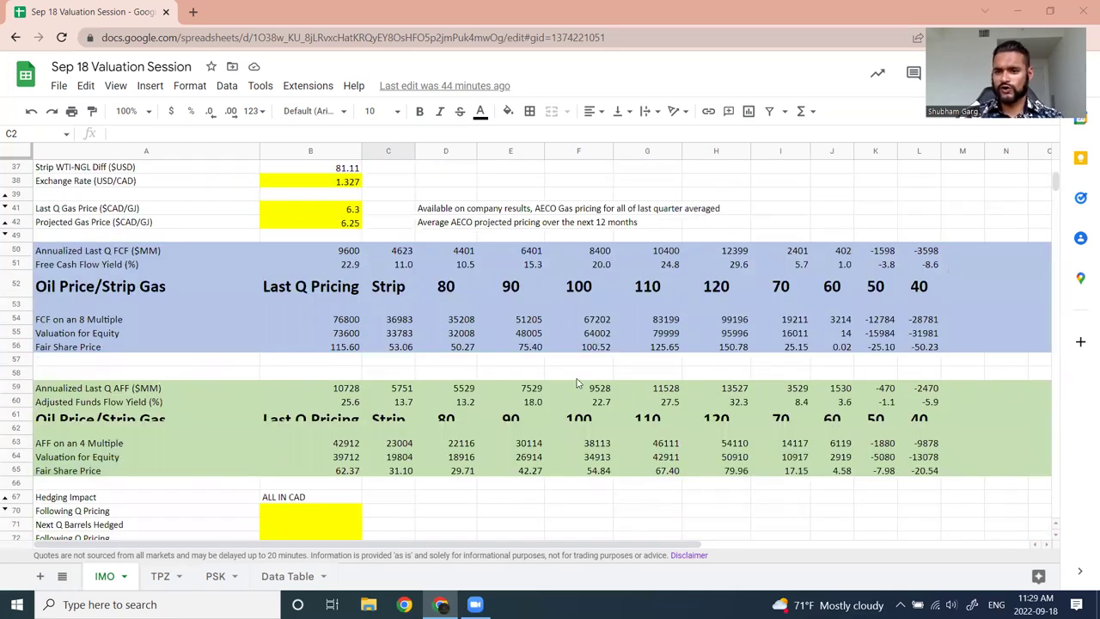
{"action": "scroll", "coordinate": [574, 369], "scroll_direction": "down", "scroll_amount": 3}
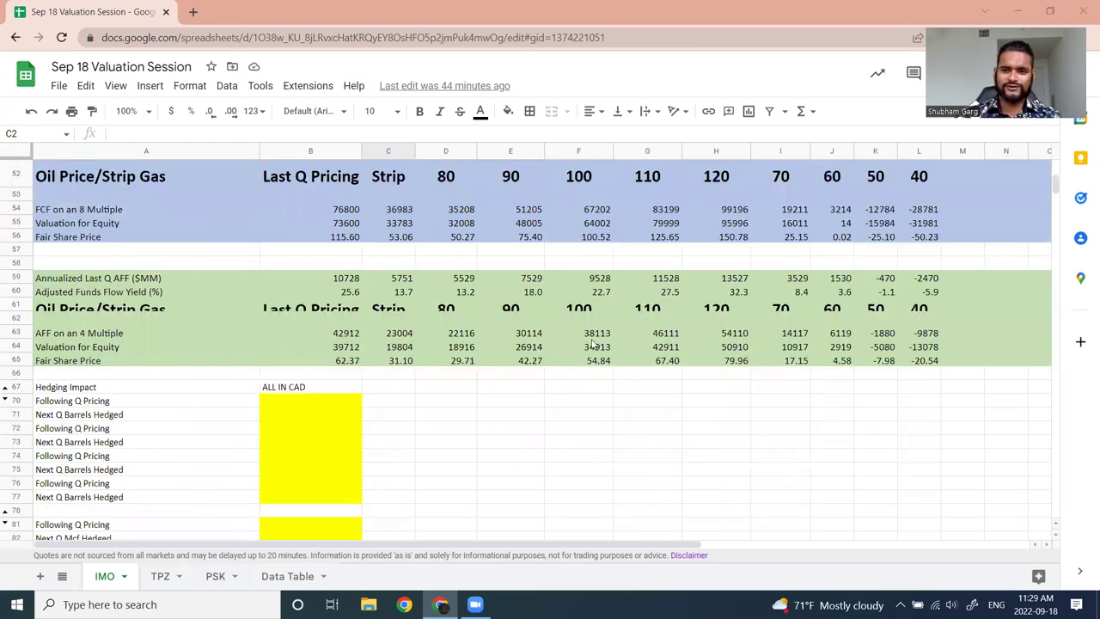
{"action": "scroll", "coordinate": [595, 346], "scroll_direction": "down", "scroll_amount": 6}
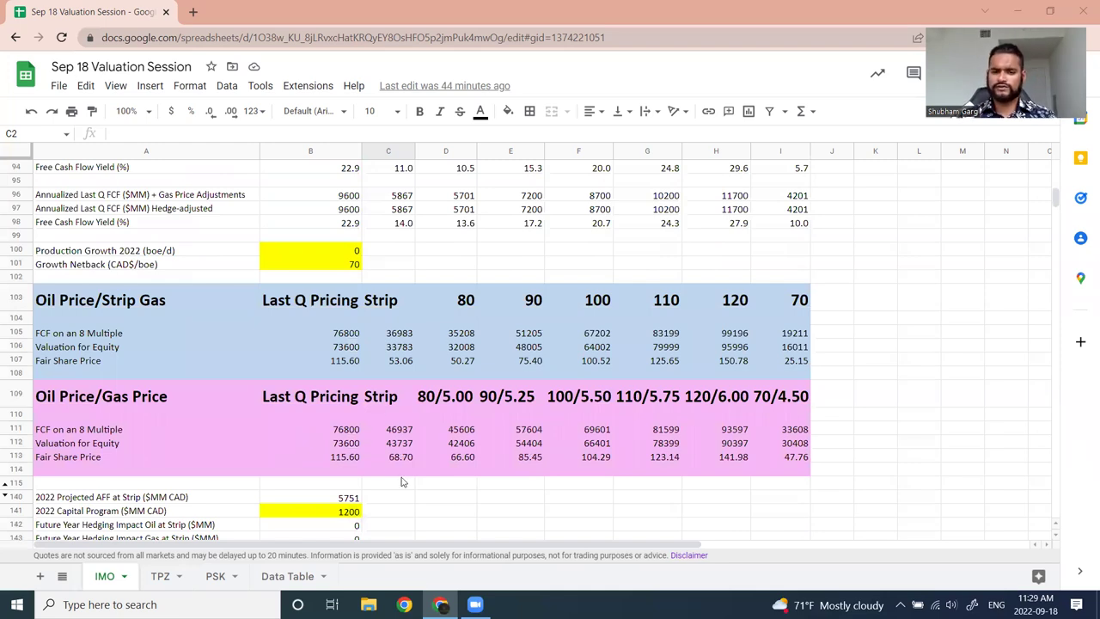
{"action": "scroll", "coordinate": [455, 286], "scroll_direction": "up", "scroll_amount": 3}
{"action": "scroll", "coordinate": [539, 365], "scroll_direction": "down", "scroll_amount": 4}
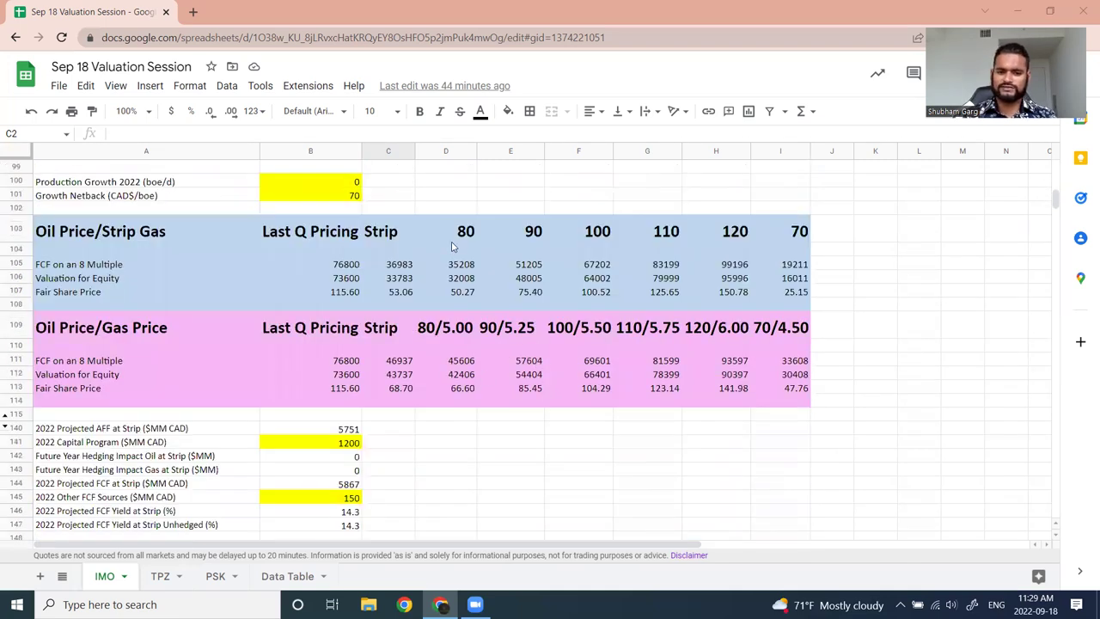
{"action": "scroll", "coordinate": [453, 246], "scroll_direction": "down", "scroll_amount": 1}
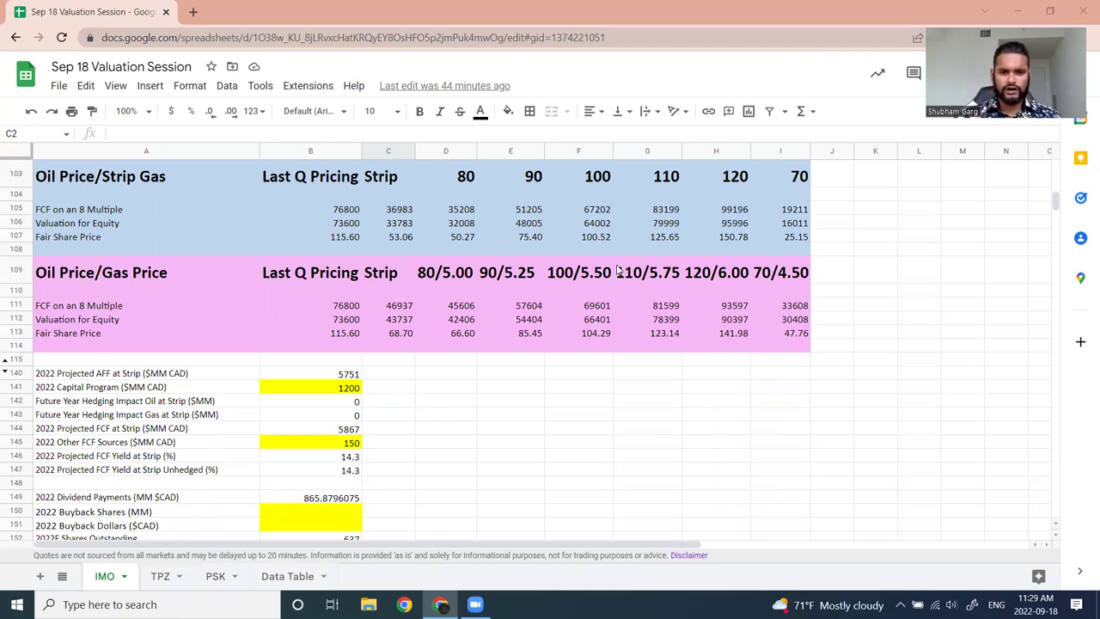
- Review the 2022 and 2023 free cash flow projections for Imperial Oil and read the issuer bid notes beneath them
{"action": "scroll", "coordinate": [350, 415], "scroll_direction": "down", "scroll_amount": 2}
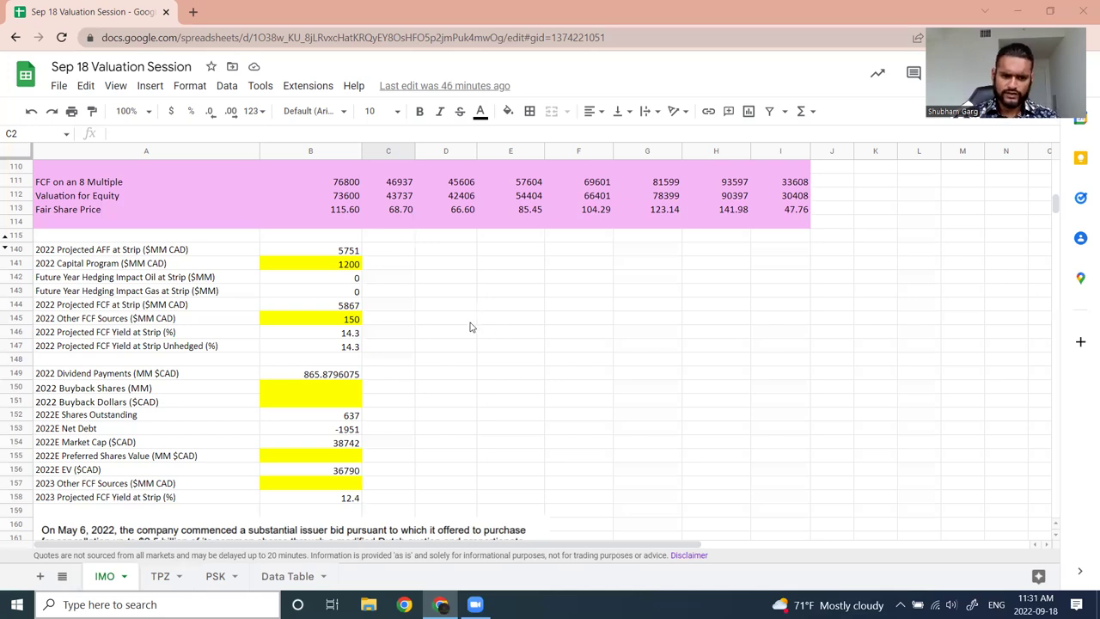
{"action": "scroll", "coordinate": [471, 325], "scroll_direction": "down", "scroll_amount": 1}
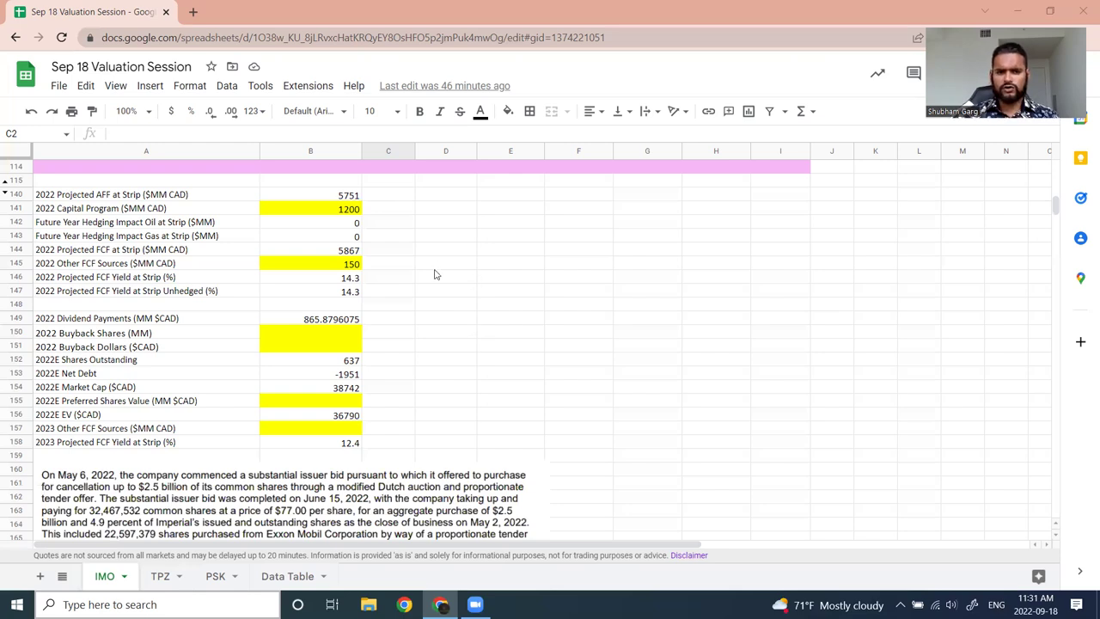
{"action": "scroll", "coordinate": [435, 270], "scroll_direction": "up", "scroll_amount": 1}
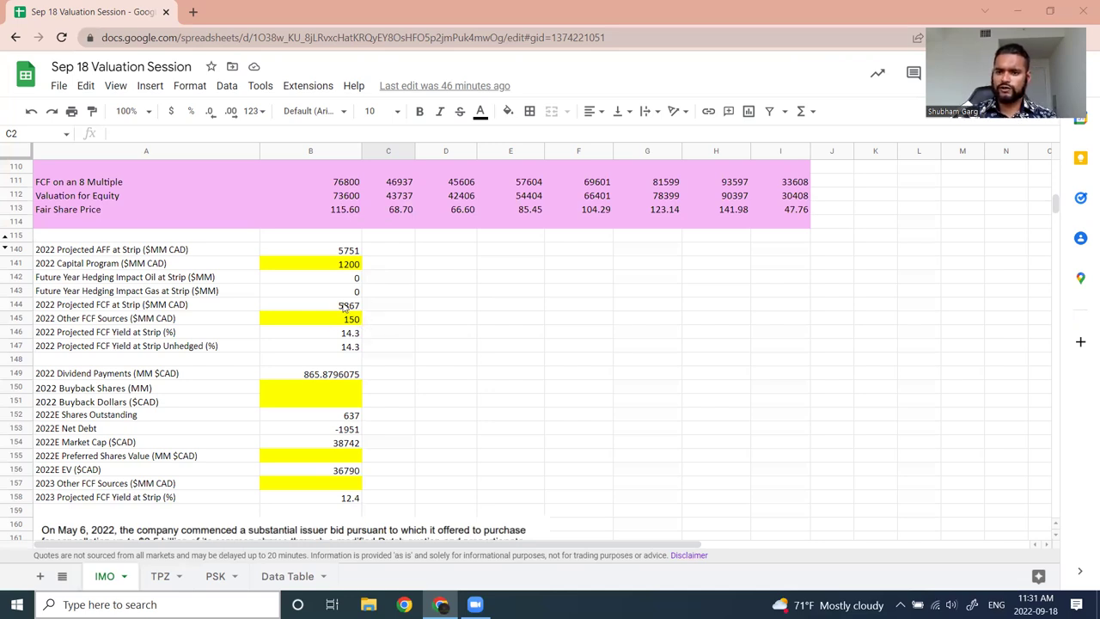
{"action": "scroll", "coordinate": [318, 288], "scroll_direction": "down", "scroll_amount": 3}
{"action": "scroll", "coordinate": [339, 271], "scroll_direction": "up", "scroll_amount": 1}
{"action": "scroll", "coordinate": [337, 273], "scroll_direction": "down", "scroll_amount": 2}
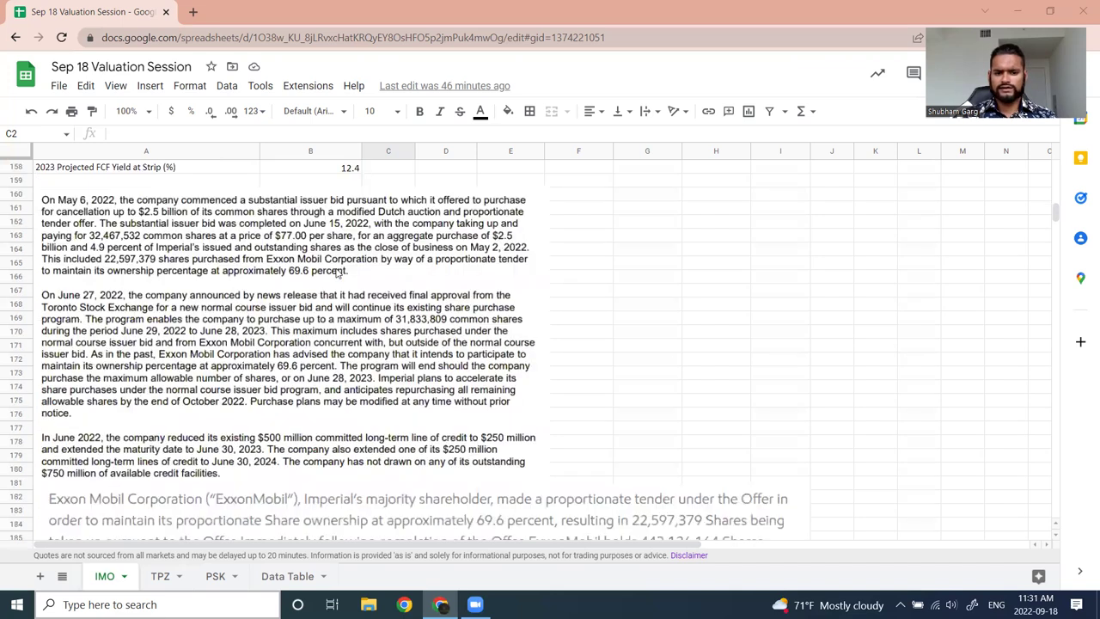
- Read the issuer bid, credit line and ExxonMobil share ownership notes below the 2023 projections
{"action": "scroll", "coordinate": [337, 273], "scroll_direction": "up", "scroll_amount": 5}
{"action": "scroll", "coordinate": [416, 311], "scroll_direction": "down", "scroll_amount": 3}
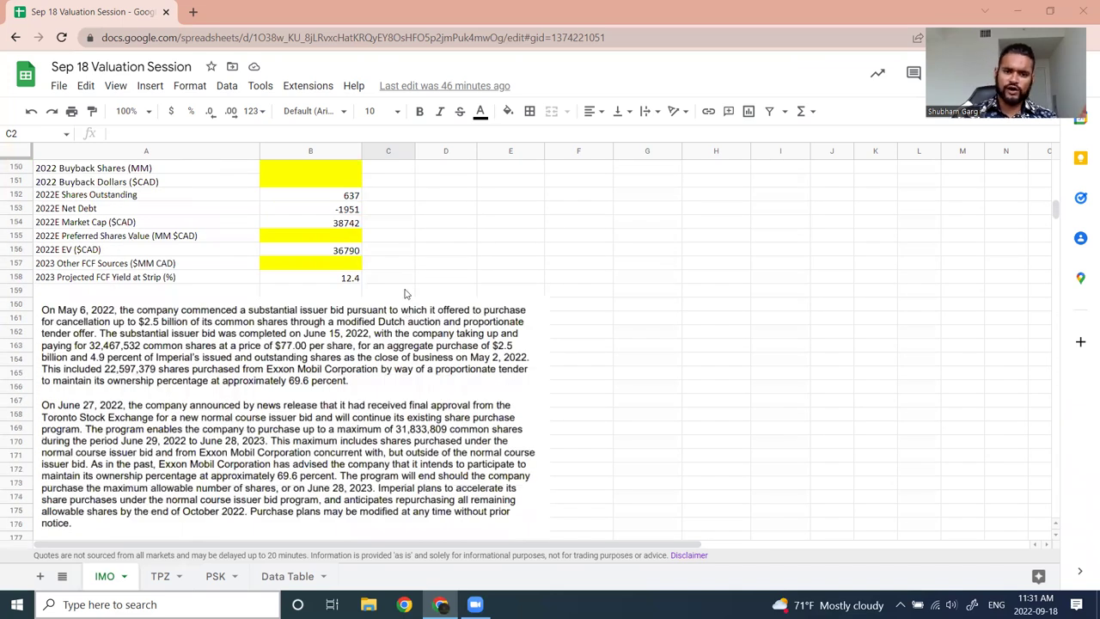
{"action": "scroll", "coordinate": [389, 288], "scroll_direction": "down", "scroll_amount": 3}
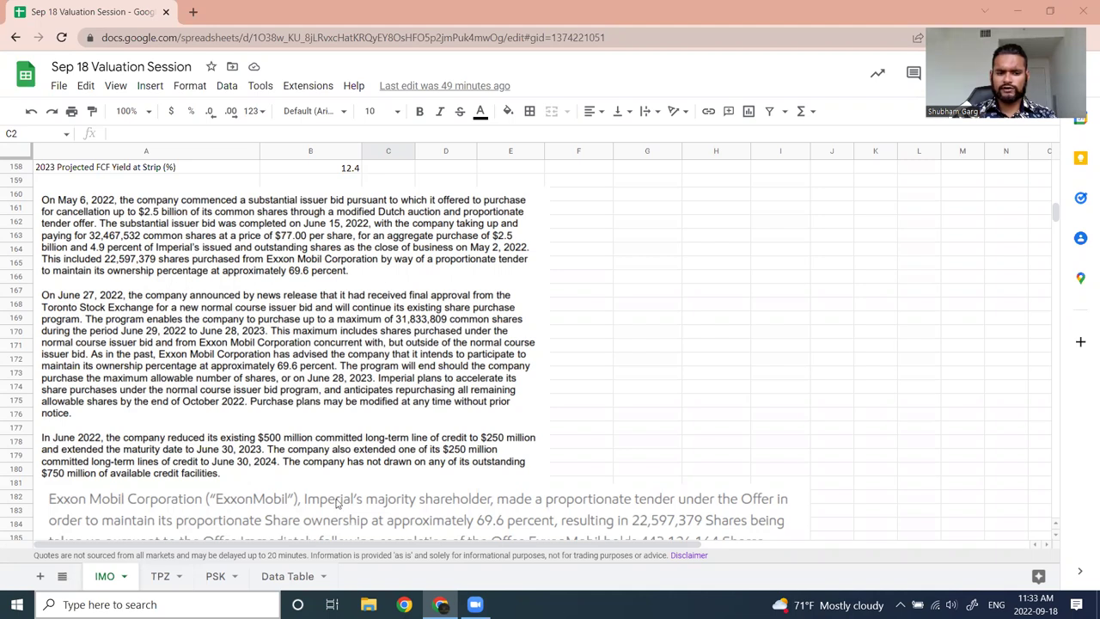
{"action": "scroll", "coordinate": [289, 413], "scroll_direction": "down", "scroll_amount": 3}
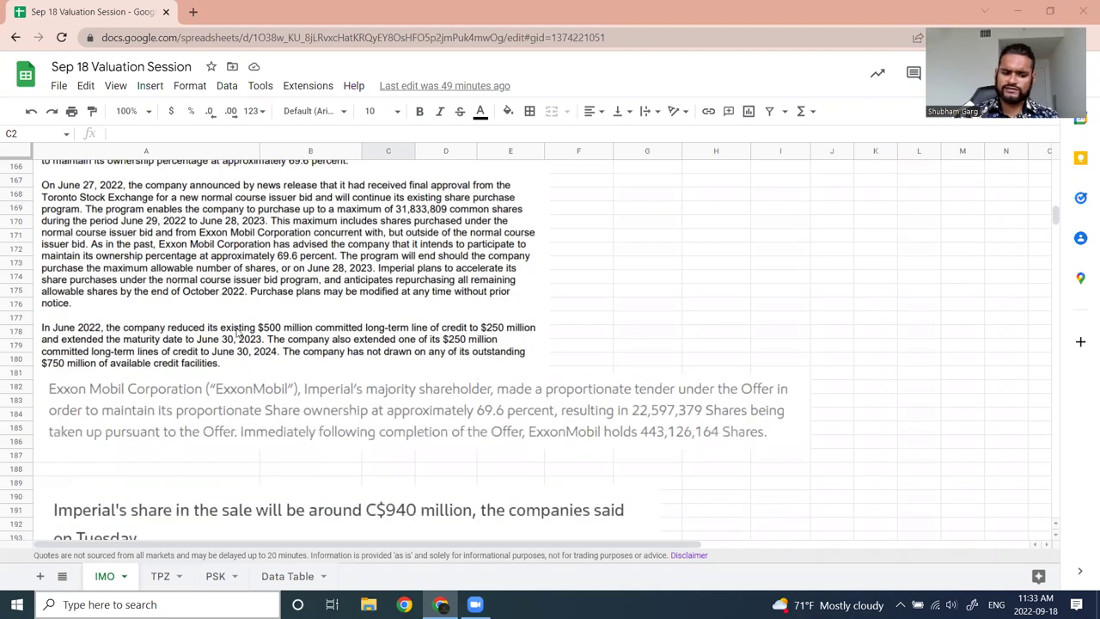
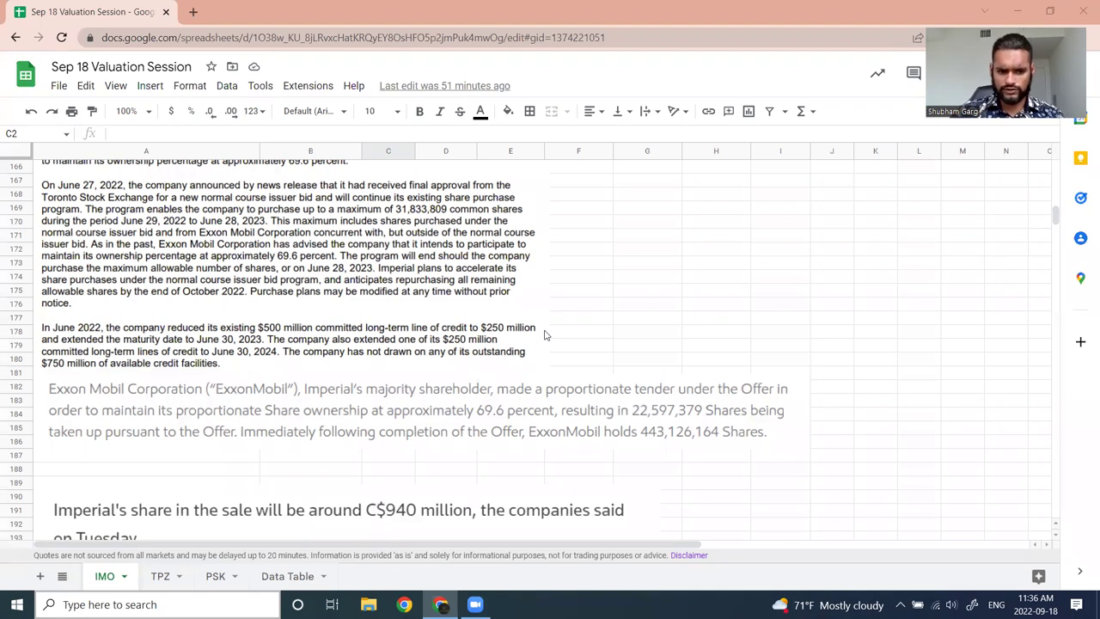
{"action": "scroll", "coordinate": [529, 328], "scroll_direction": "down", "scroll_amount": 1}
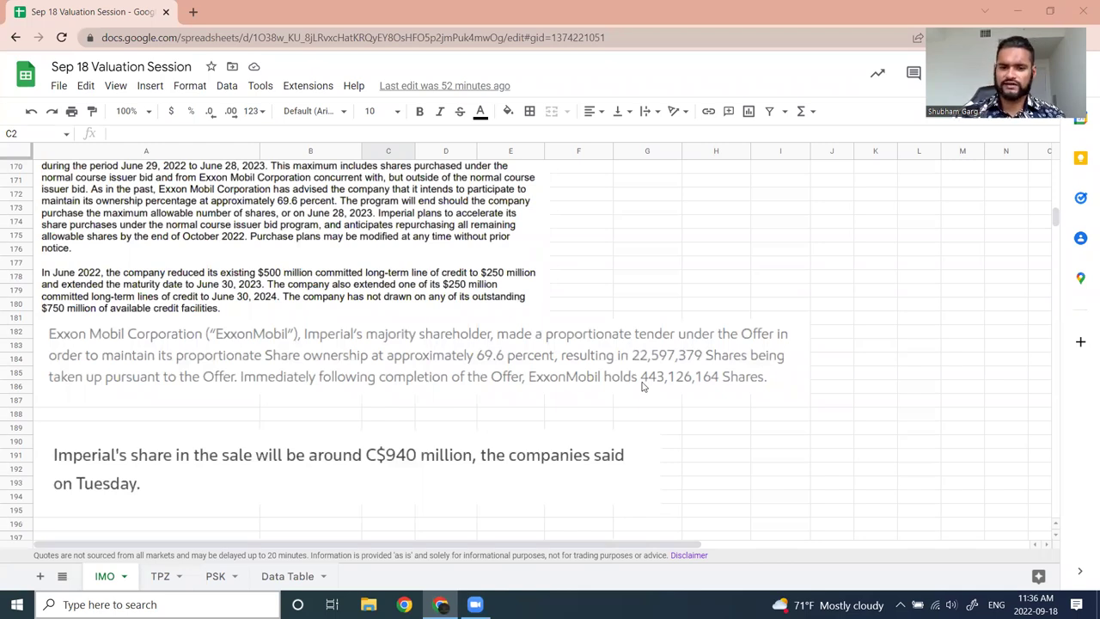
{"action": "scroll", "coordinate": [564, 310], "scroll_direction": "down", "scroll_amount": 2}
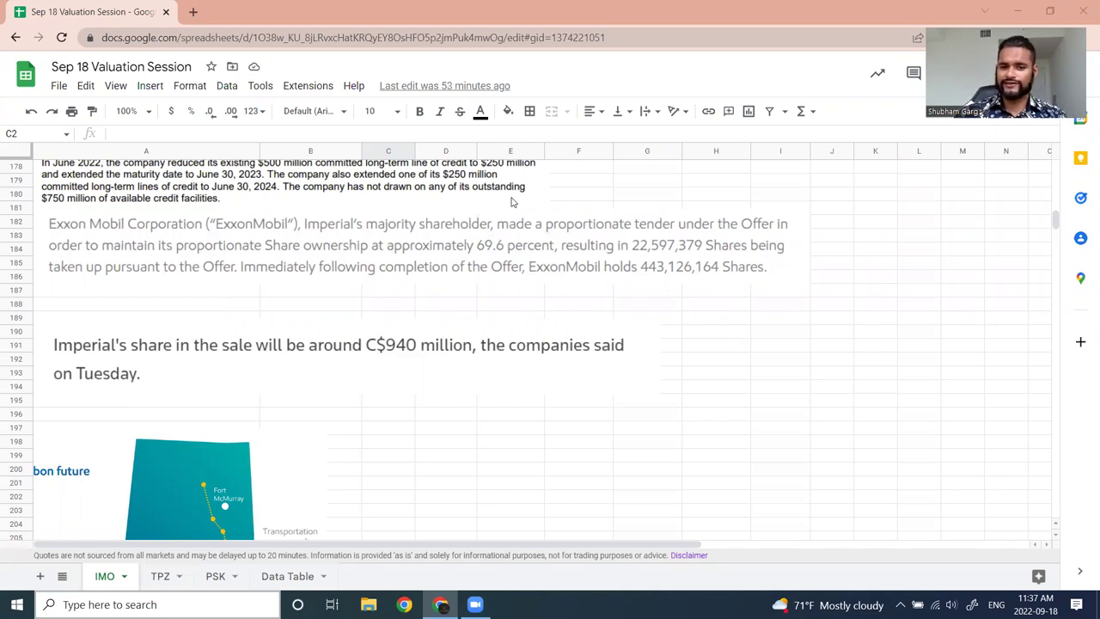
{"action": "left_click", "coordinate": [481, 262]}
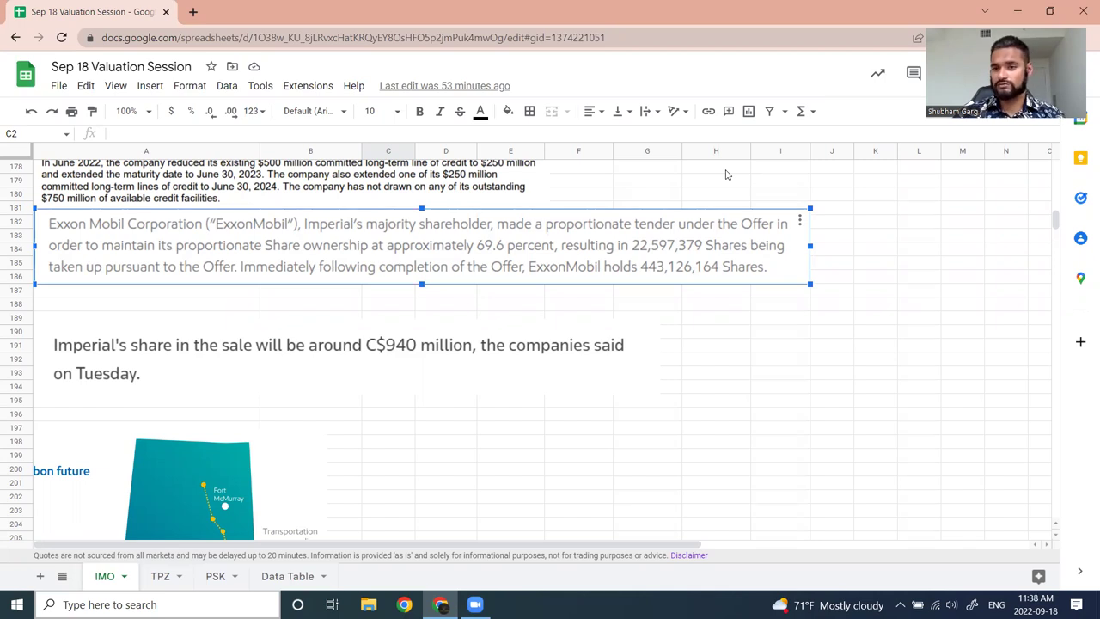
- Review the C$940 million sale note, the carbon storage map and the production chart by asset
{"action": "scroll", "coordinate": [633, 304], "scroll_direction": "down", "scroll_amount": 2}
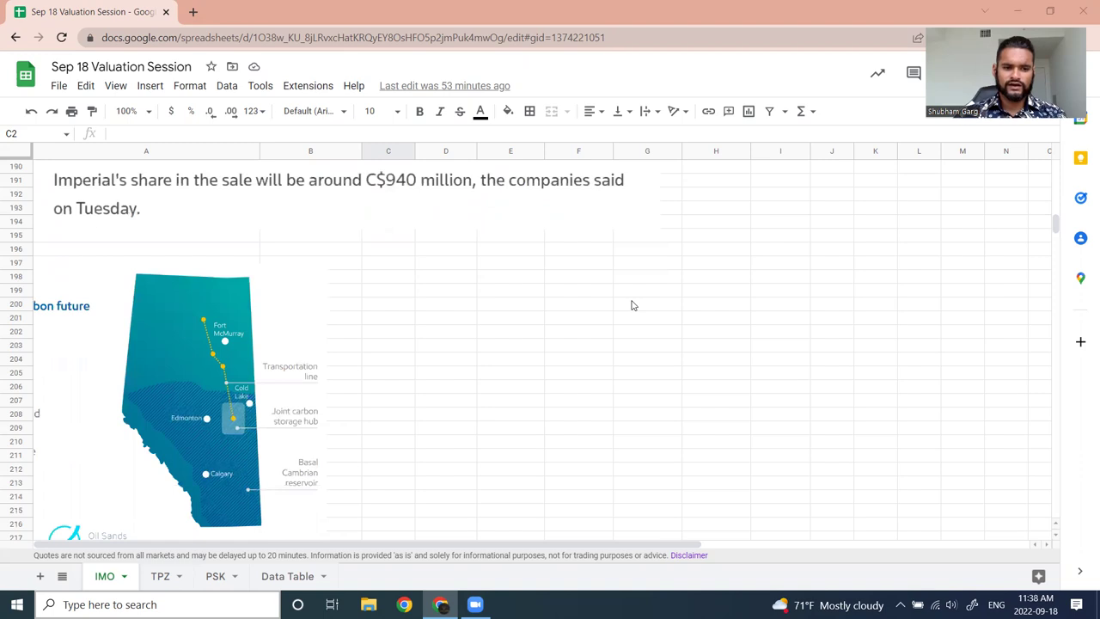
{"action": "scroll", "coordinate": [508, 481], "scroll_direction": "down", "scroll_amount": 1}
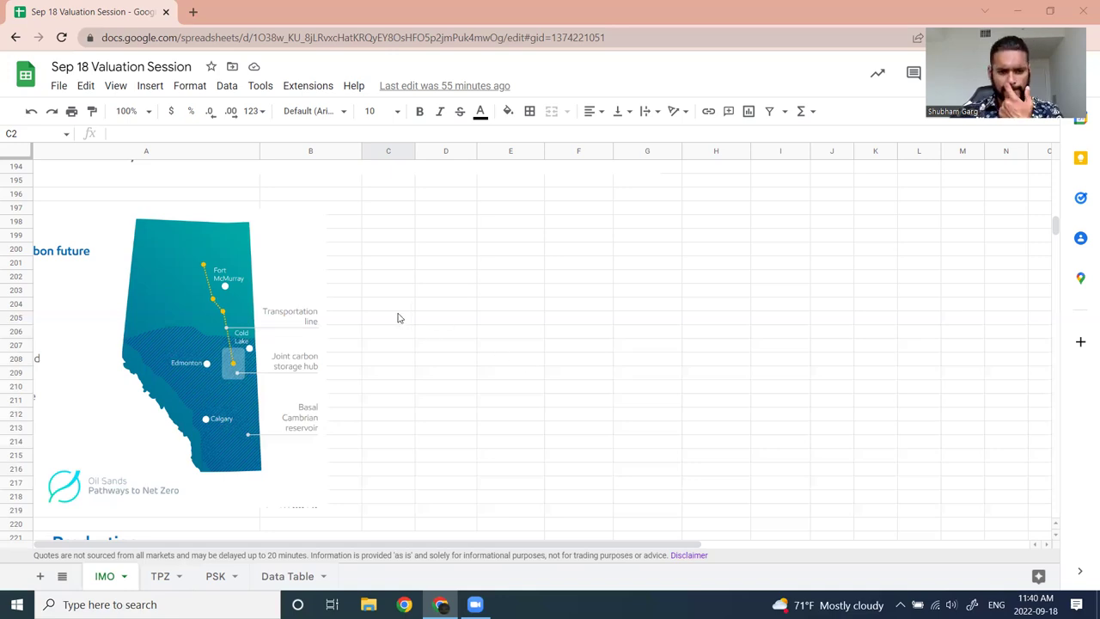
{"action": "scroll", "coordinate": [424, 318], "scroll_direction": "down", "scroll_amount": 5}
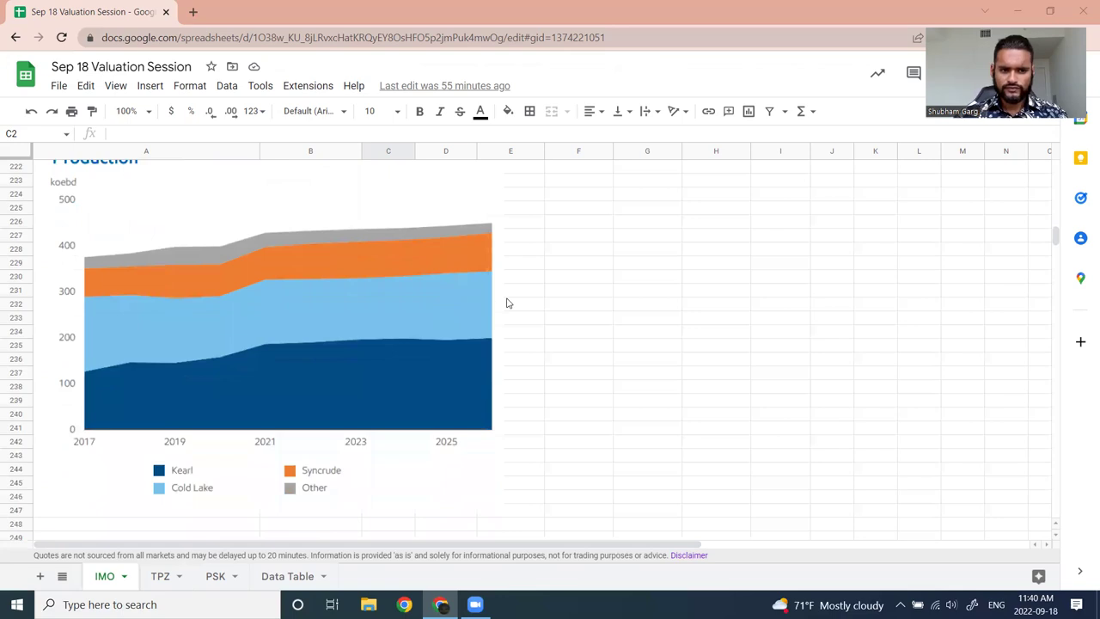
{"action": "scroll", "coordinate": [507, 304], "scroll_direction": "up", "scroll_amount": 1}
{"action": "scroll", "coordinate": [345, 322], "scroll_direction": "down", "scroll_amount": 2}
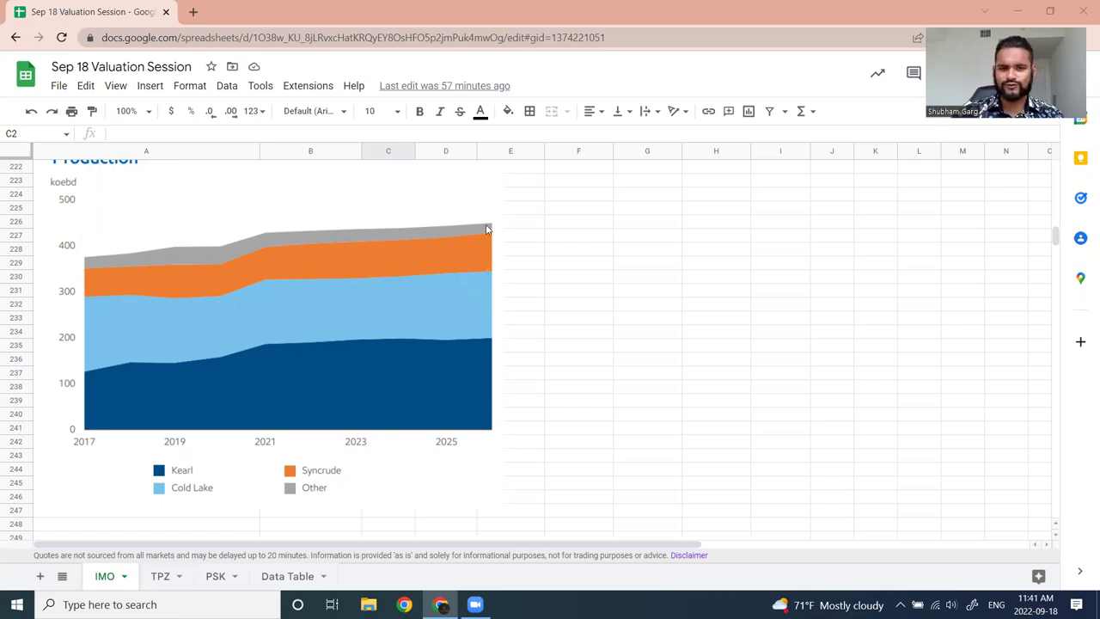
- Examine the advanced analytics and bitumen recovery slides, along with the unit cash cost savings and autonomous mining notes
{"action": "scroll", "coordinate": [384, 335], "scroll_direction": "down", "scroll_amount": 10}
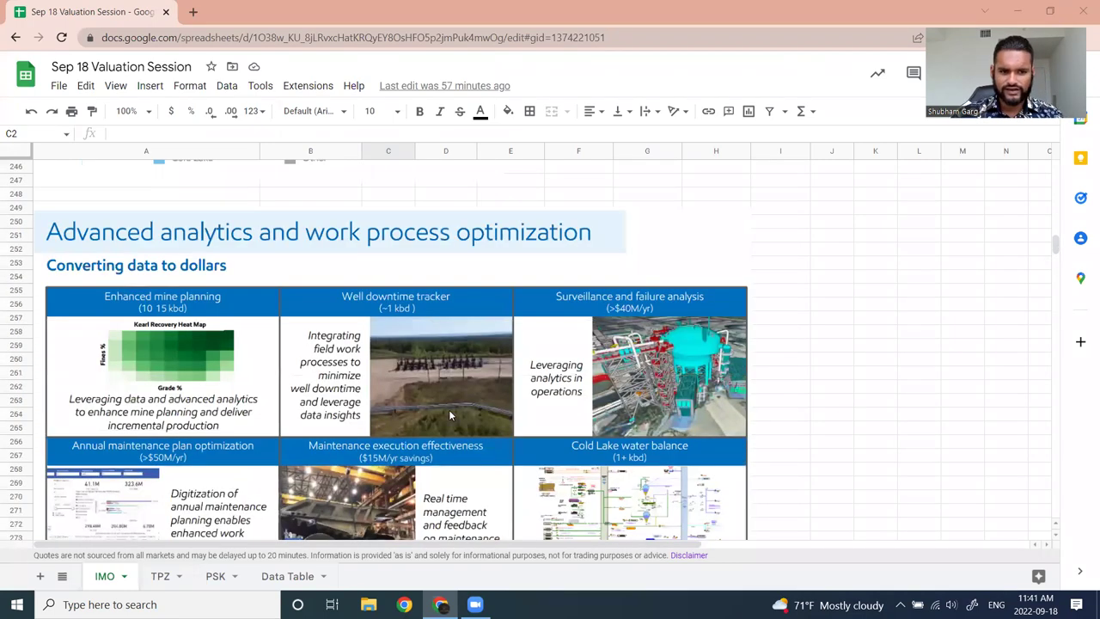
{"action": "scroll", "coordinate": [451, 394], "scroll_direction": "down", "scroll_amount": 2}
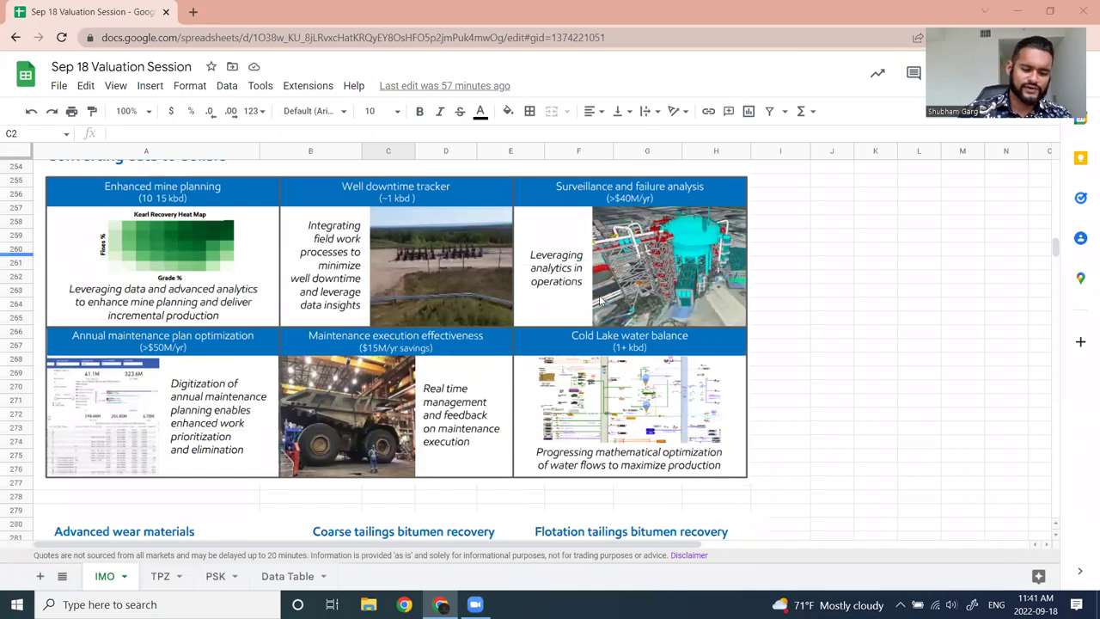
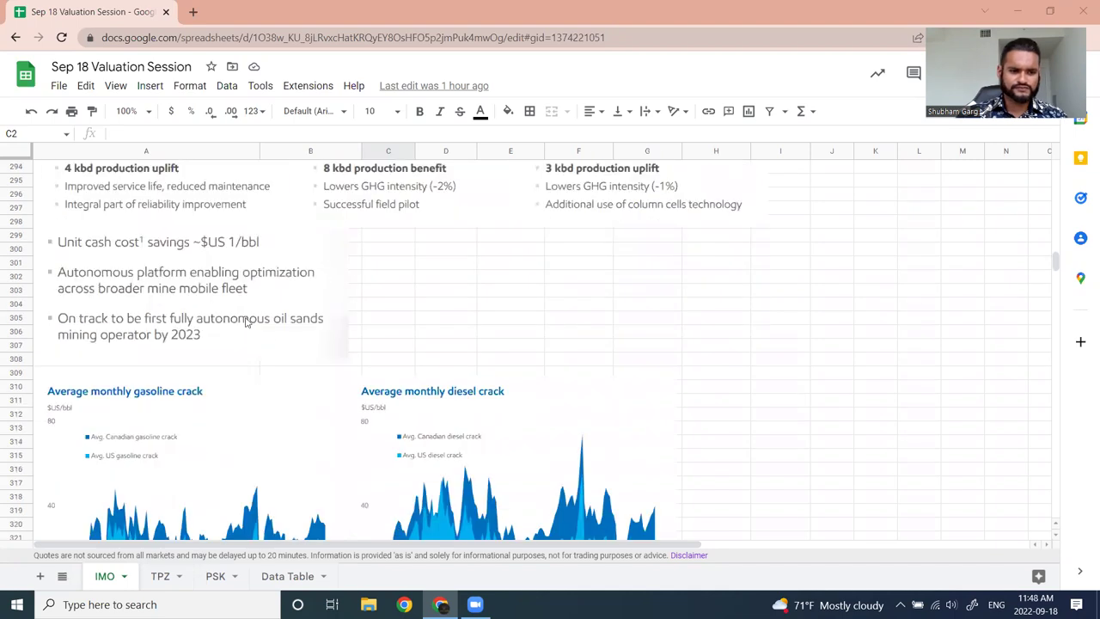
{"action": "scroll", "coordinate": [178, 252], "scroll_direction": "up", "scroll_amount": 2}
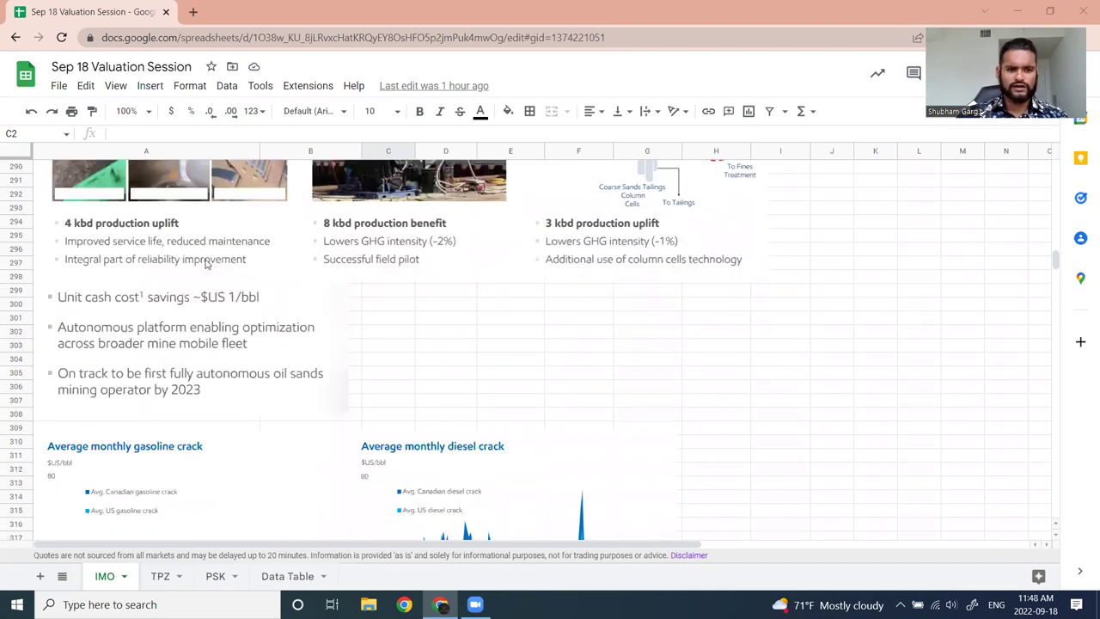
{"action": "scroll", "coordinate": [206, 267], "scroll_direction": "down", "scroll_amount": 2}
{"action": "scroll", "coordinate": [208, 275], "scroll_direction": "up", "scroll_amount": 3}
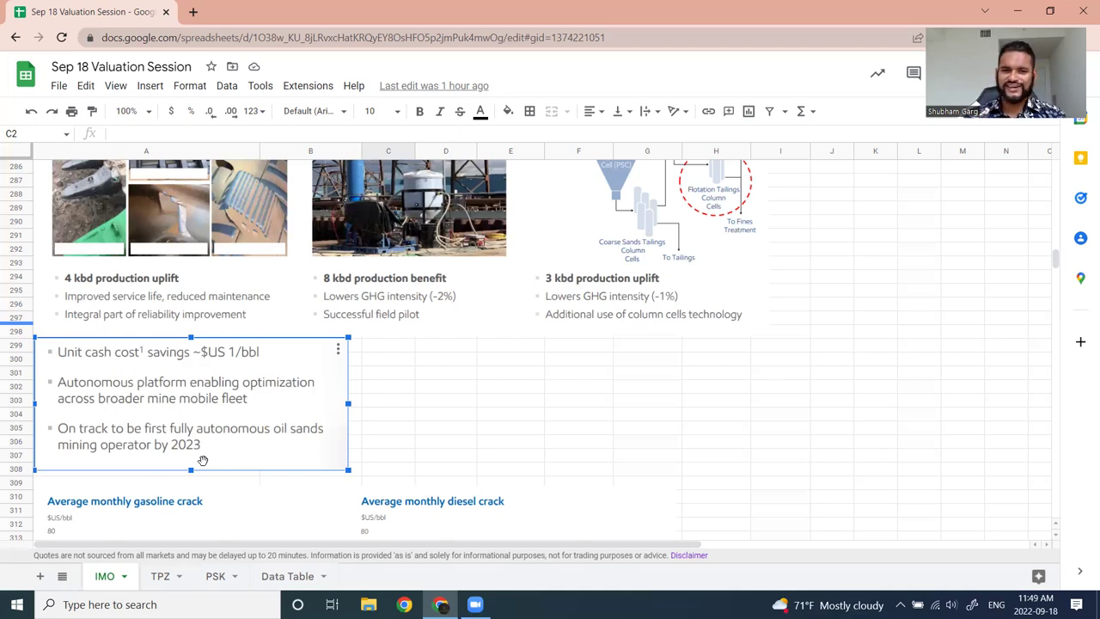
{"action": "left_click", "coordinate": [368, 388]}
{"action": "left_click", "coordinate": [275, 383]}
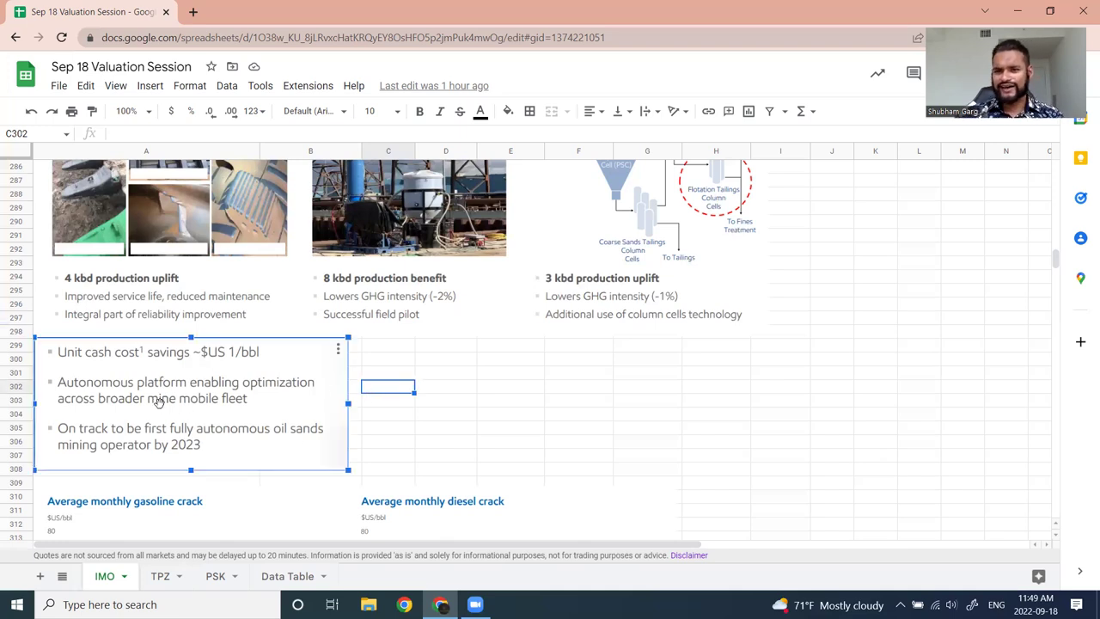
{"action": "left_click", "coordinate": [399, 361]}
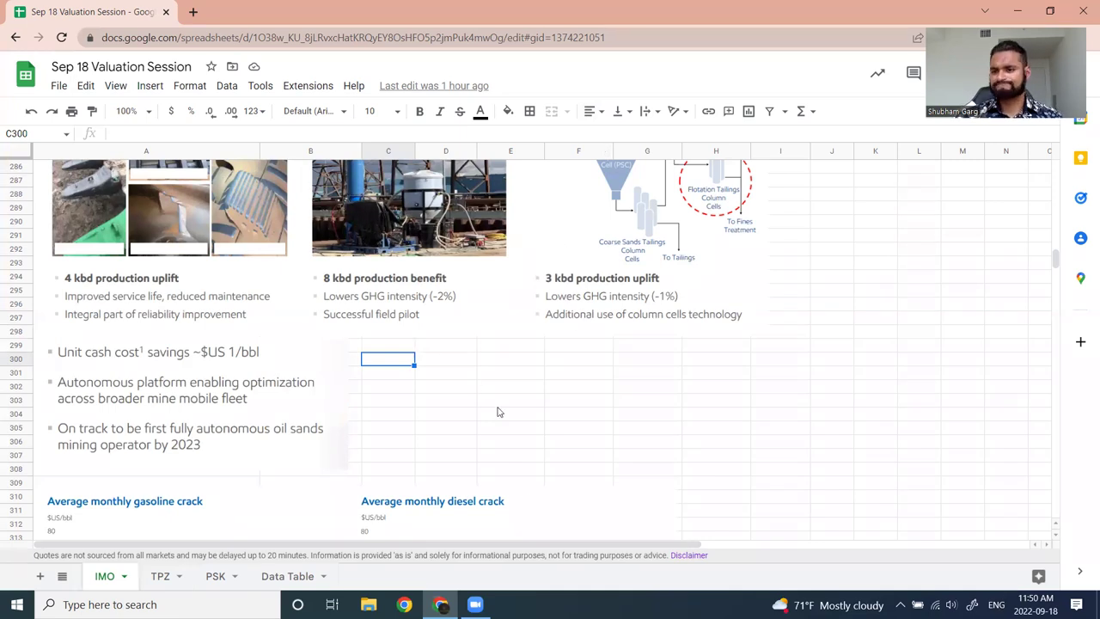
- Review the gasoline and diesel crack charts, the weekly diesel crack spread table and the dividend and free cash flow charts
{"action": "scroll", "coordinate": [498, 412], "scroll_direction": "down", "scroll_amount": 2}
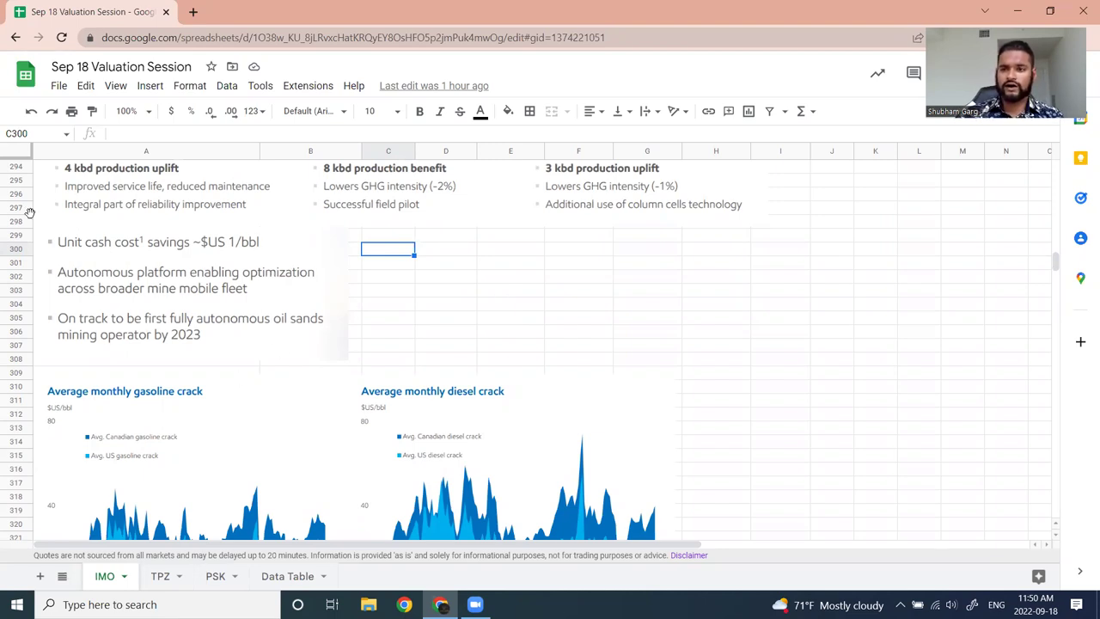
{"action": "scroll", "coordinate": [241, 258], "scroll_direction": "down", "scroll_amount": 3}
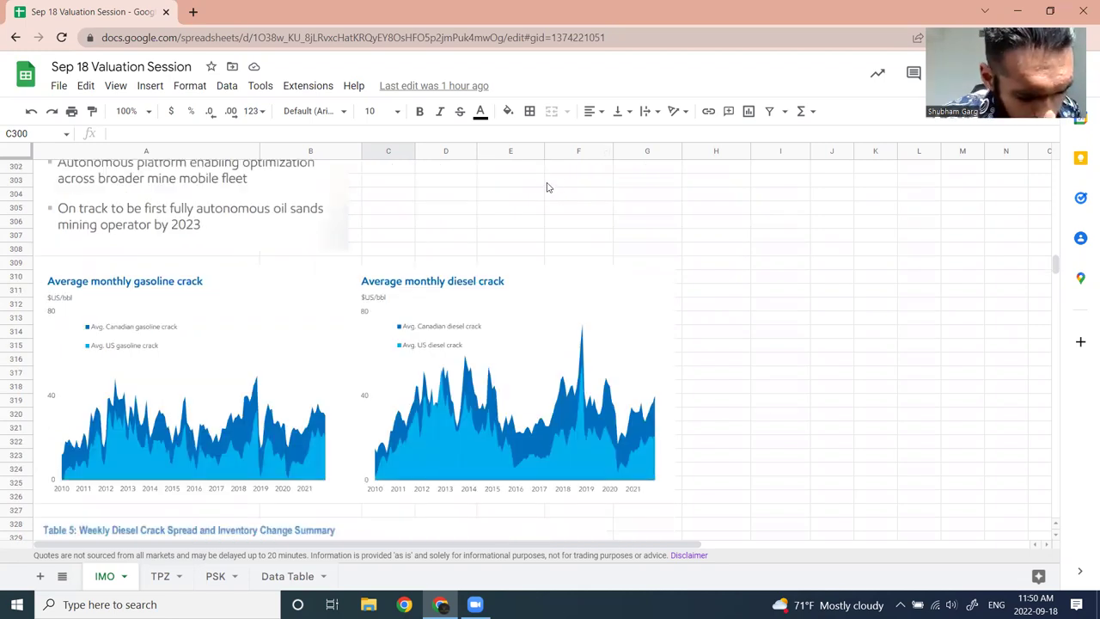
{"action": "scroll", "coordinate": [194, 342], "scroll_direction": "down", "scroll_amount": 2}
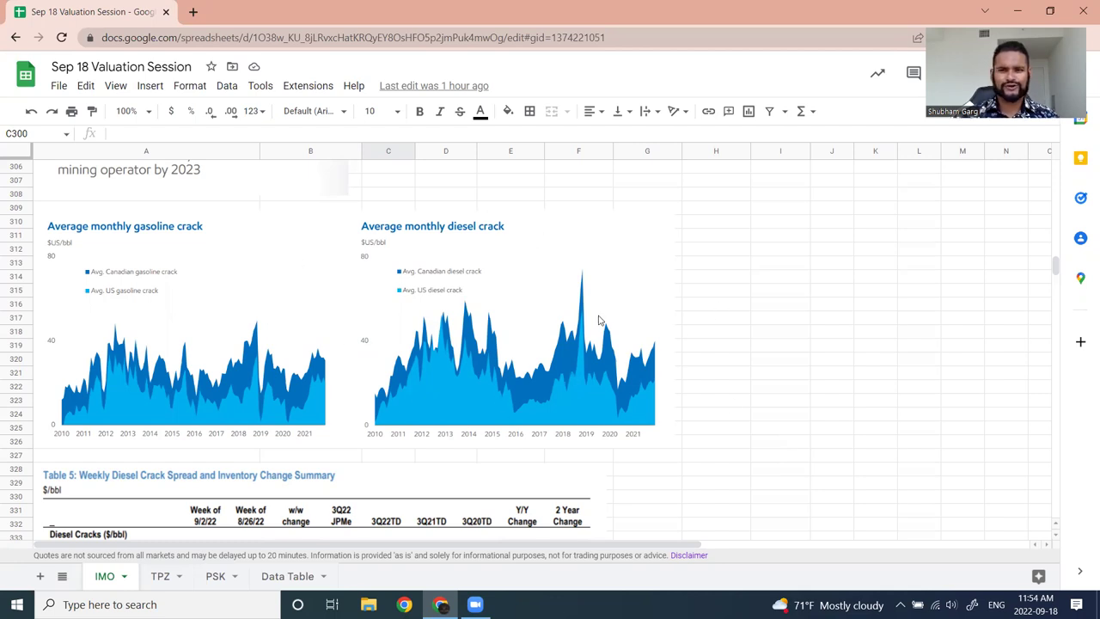
{"action": "scroll", "coordinate": [520, 309], "scroll_direction": "down", "scroll_amount": 5}
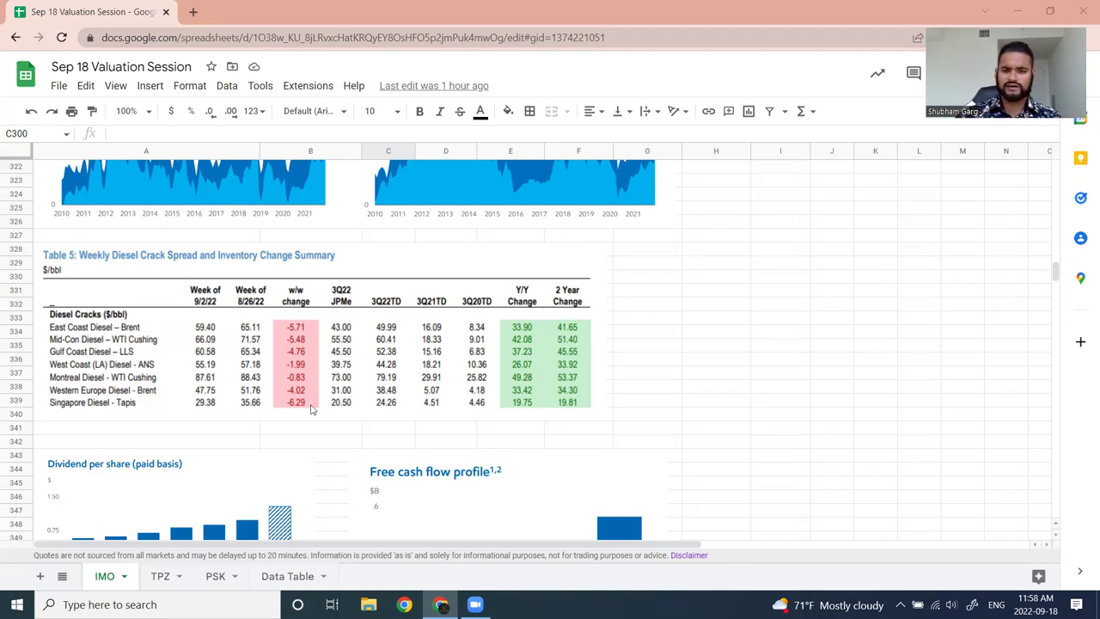
{"action": "scroll", "coordinate": [563, 372], "scroll_direction": "down", "scroll_amount": 3}
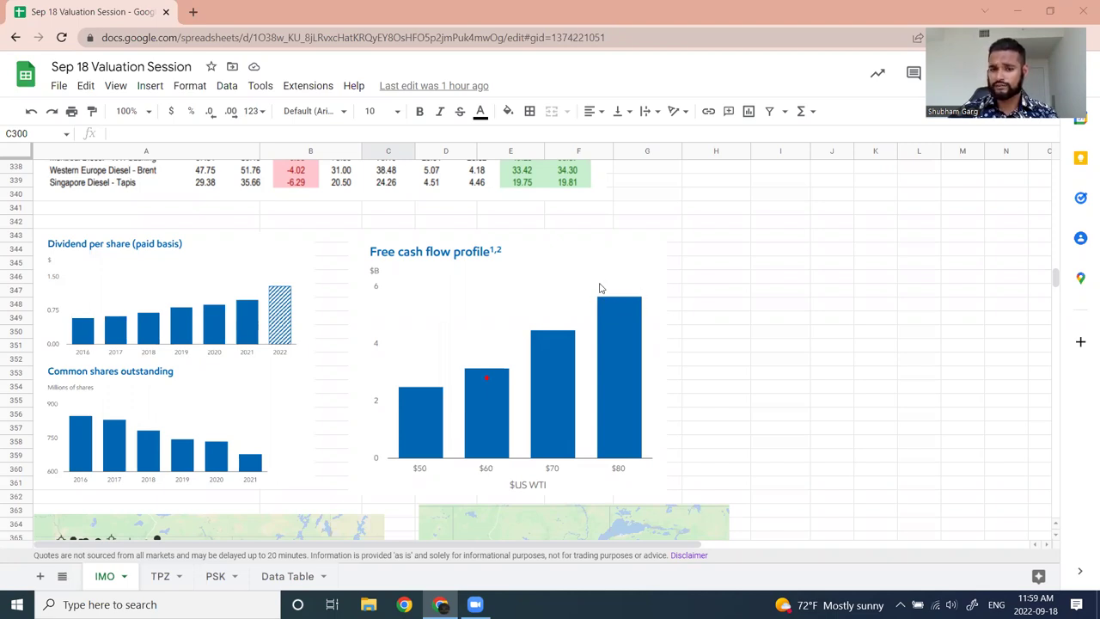
- Return to the 2022 projections and inspect the formula behind 2022 Projected FCF at Strip
{"action": "scroll", "coordinate": [602, 449], "scroll_direction": "up", "scroll_amount": 3}
{"action": "scroll", "coordinate": [602, 450], "scroll_direction": "up", "scroll_amount": 20}
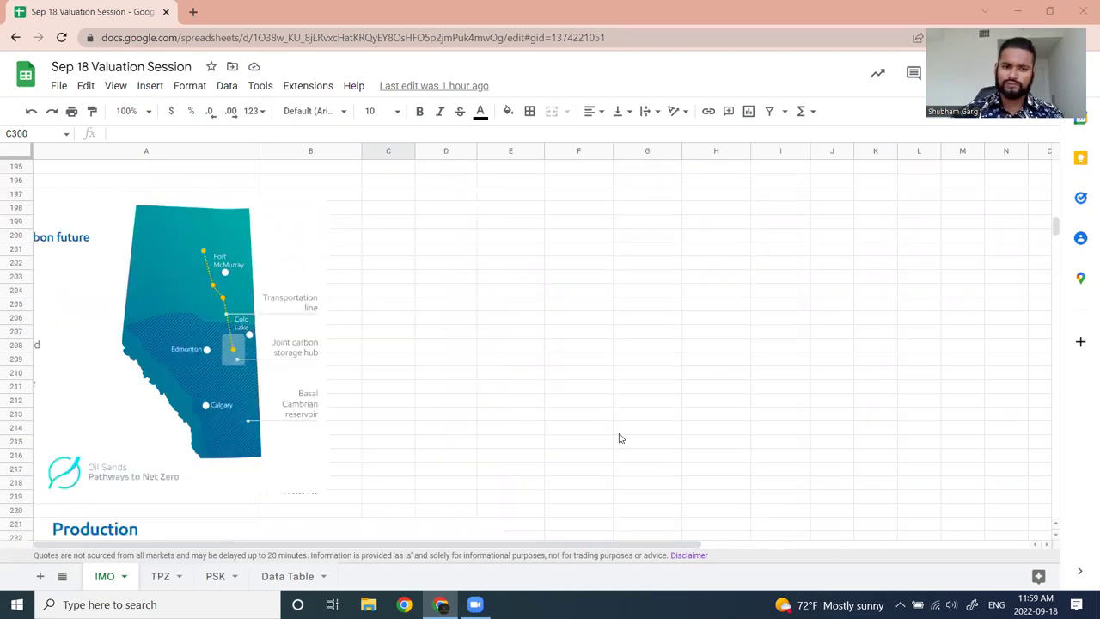
{"action": "scroll", "coordinate": [620, 438], "scroll_direction": "up", "scroll_amount": 15}
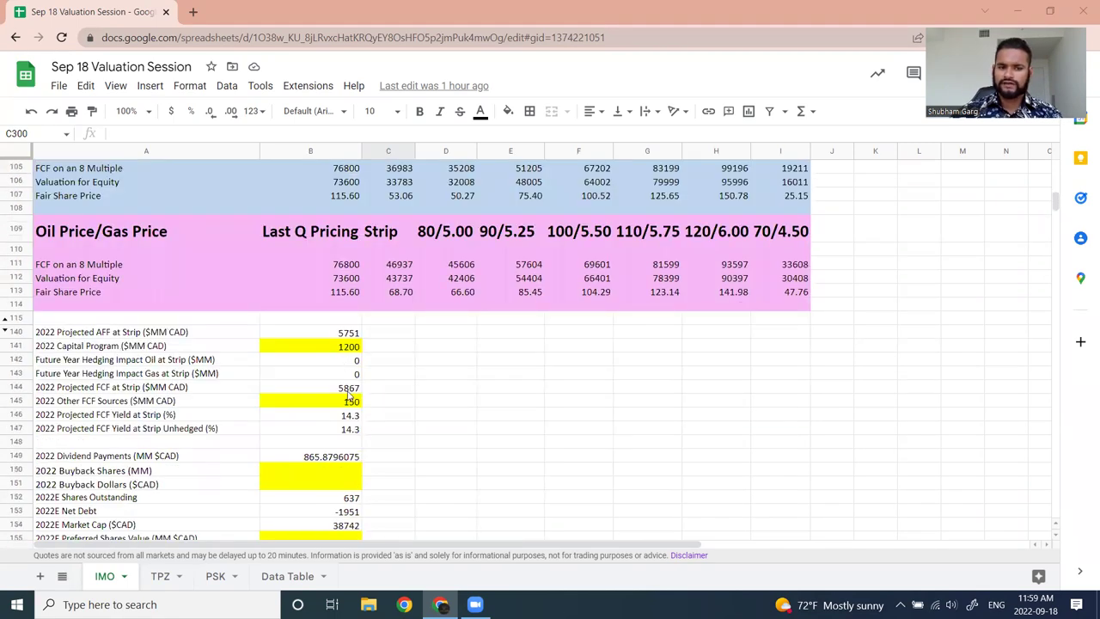
{"action": "left_click", "coordinate": [348, 391]}
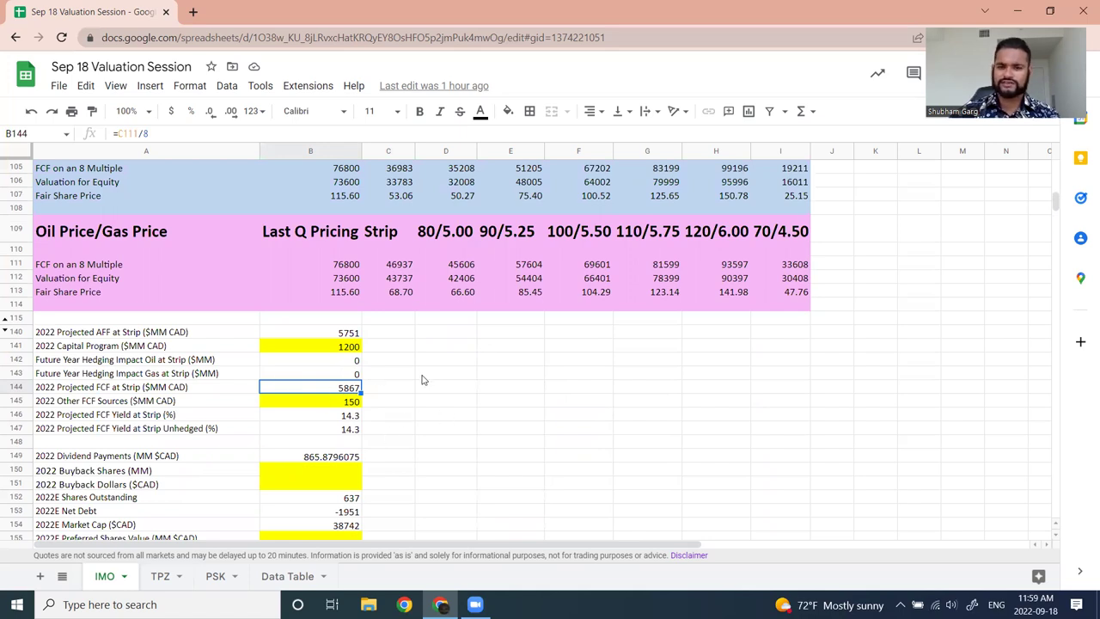
{"action": "scroll", "coordinate": [422, 379], "scroll_direction": "down", "scroll_amount": 2}
{"action": "scroll", "coordinate": [435, 368], "scroll_direction": "up", "scroll_amount": 2}
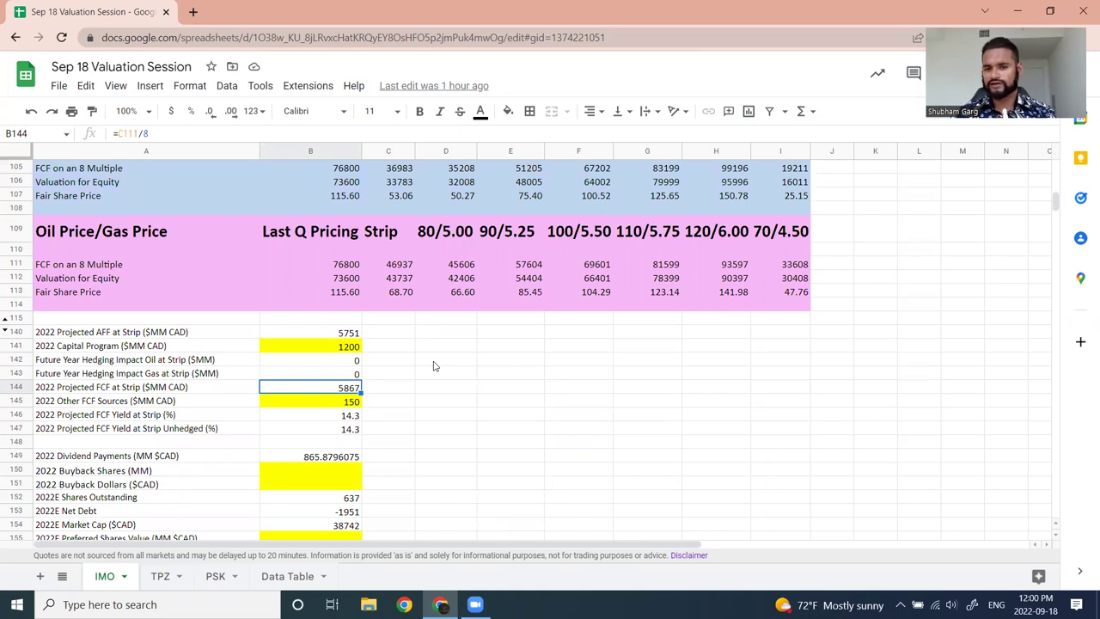
- Go back down past the technology slides and crack spread data and examine the two Western Canada location maps
{"action": "scroll", "coordinate": [426, 312], "scroll_direction": "down", "scroll_amount": 10}
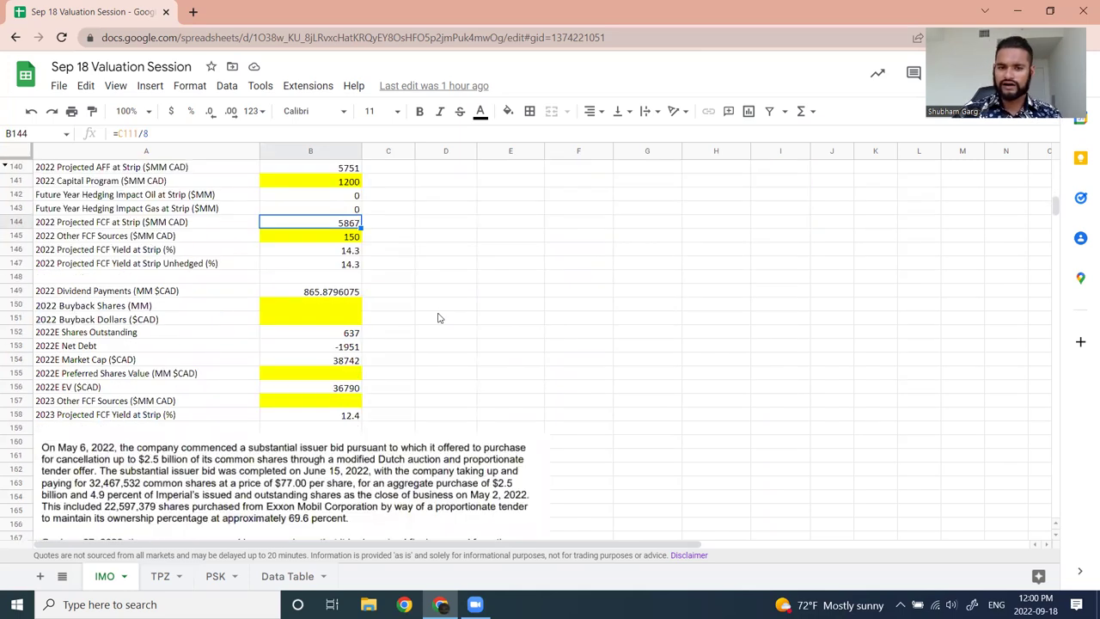
{"action": "scroll", "coordinate": [585, 300], "scroll_direction": "down", "scroll_amount": 12}
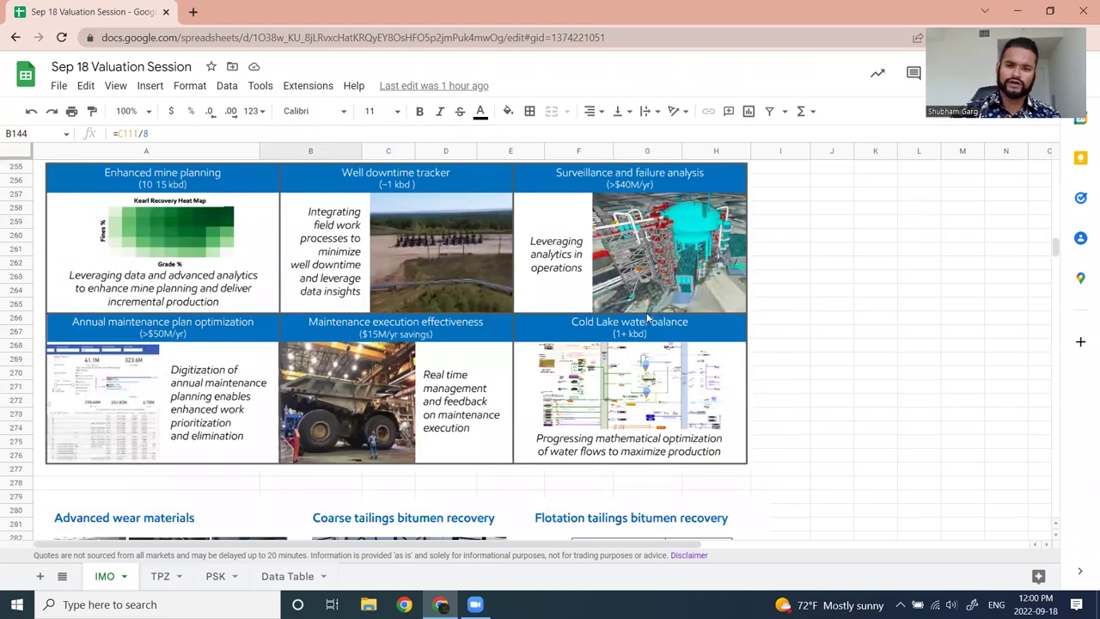
{"action": "scroll", "coordinate": [659, 316], "scroll_direction": "down", "scroll_amount": 3}
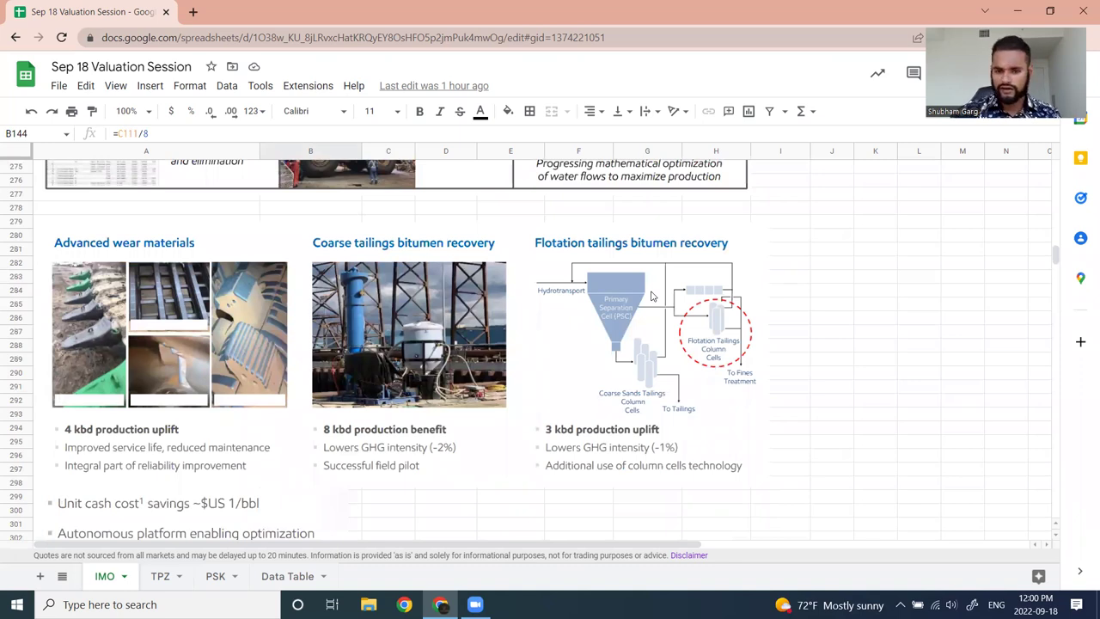
{"action": "scroll", "coordinate": [651, 296], "scroll_direction": "down", "scroll_amount": 6}
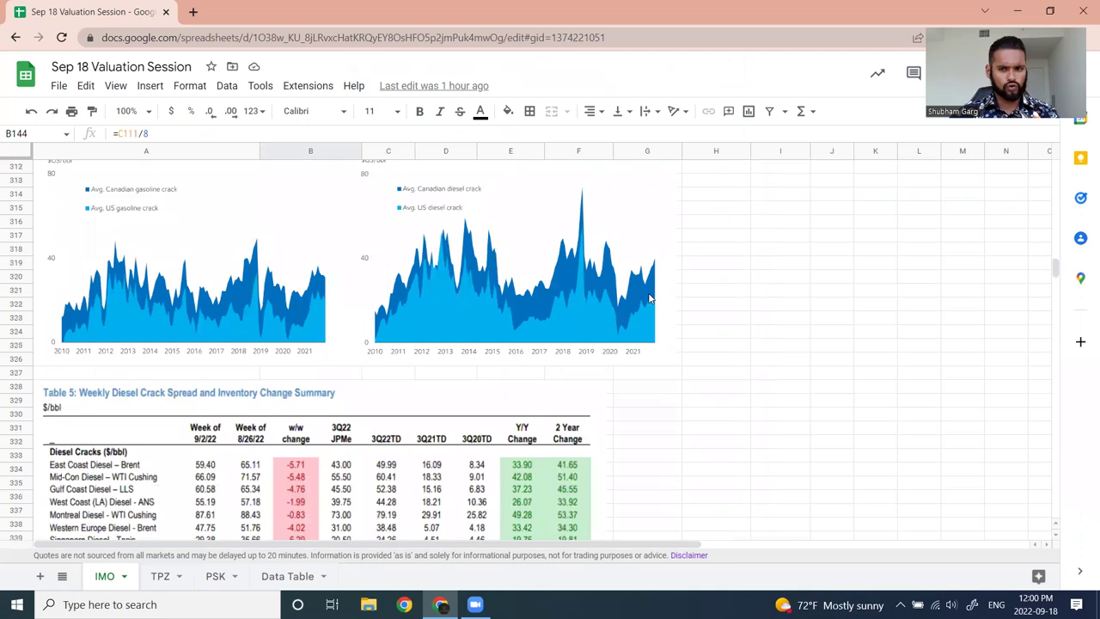
{"action": "scroll", "coordinate": [650, 298], "scroll_direction": "down", "scroll_amount": 2}
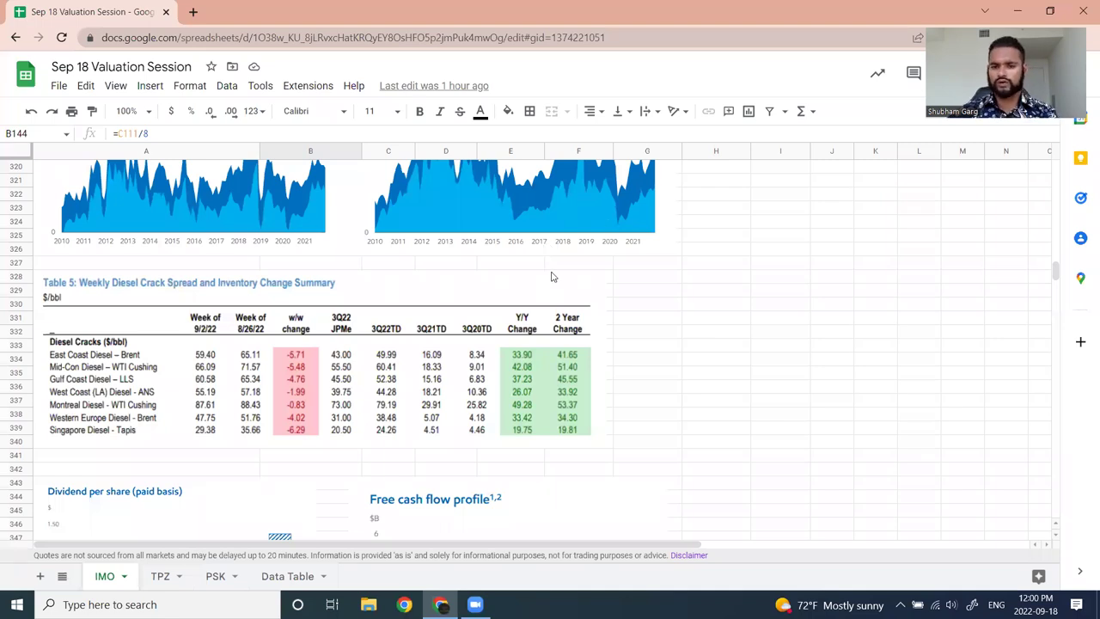
{"action": "scroll", "coordinate": [554, 283], "scroll_direction": "down", "scroll_amount": 10}
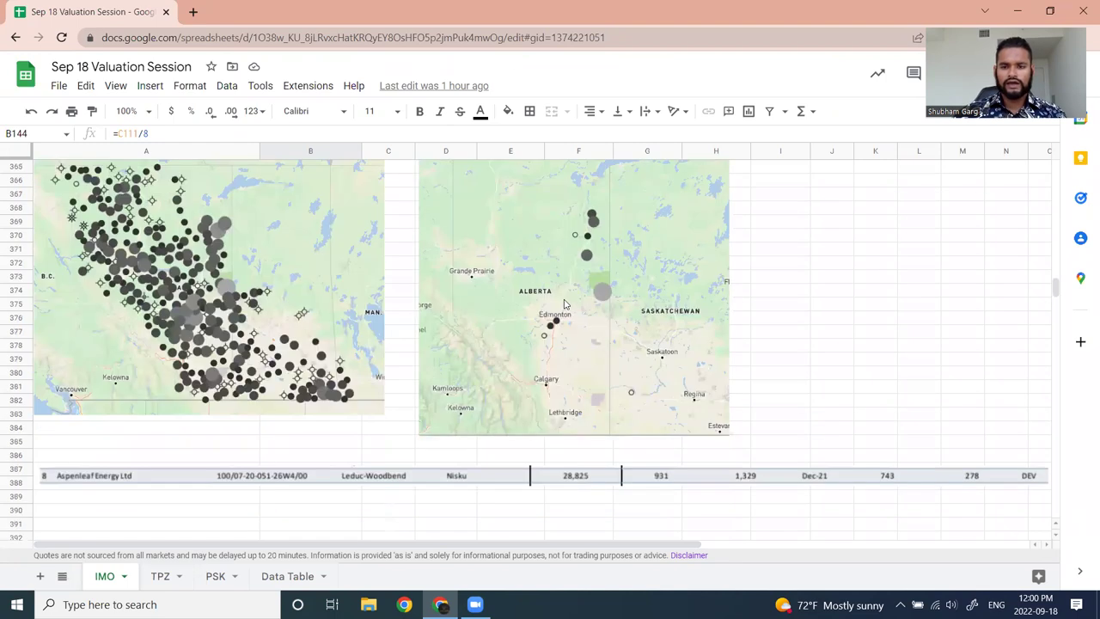
{"action": "scroll", "coordinate": [565, 304], "scroll_direction": "up", "scroll_amount": 1}
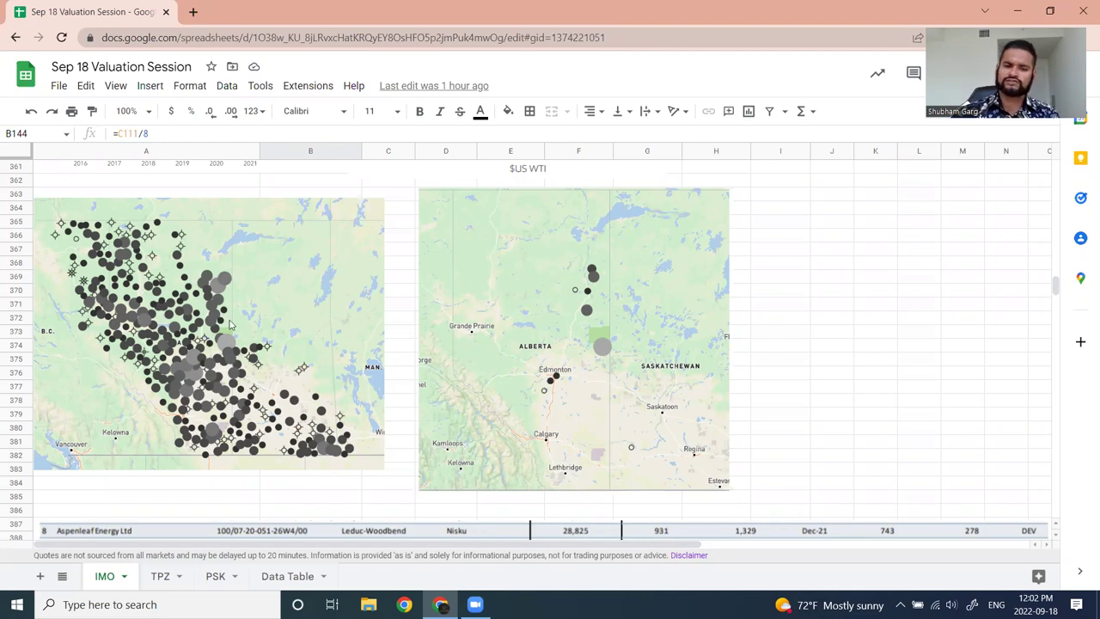
{"action": "left_click", "coordinate": [395, 379]}
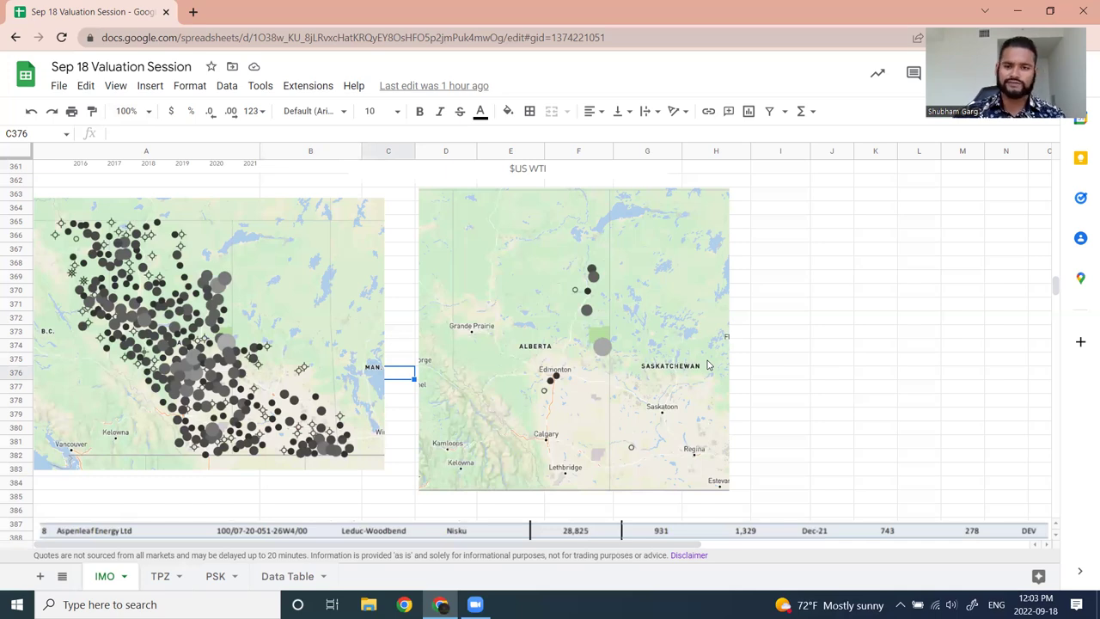
- Check the Aspenleaf Energy Ltd well row below the two location maps
{"action": "scroll", "coordinate": [609, 379], "scroll_direction": "down", "scroll_amount": 5}
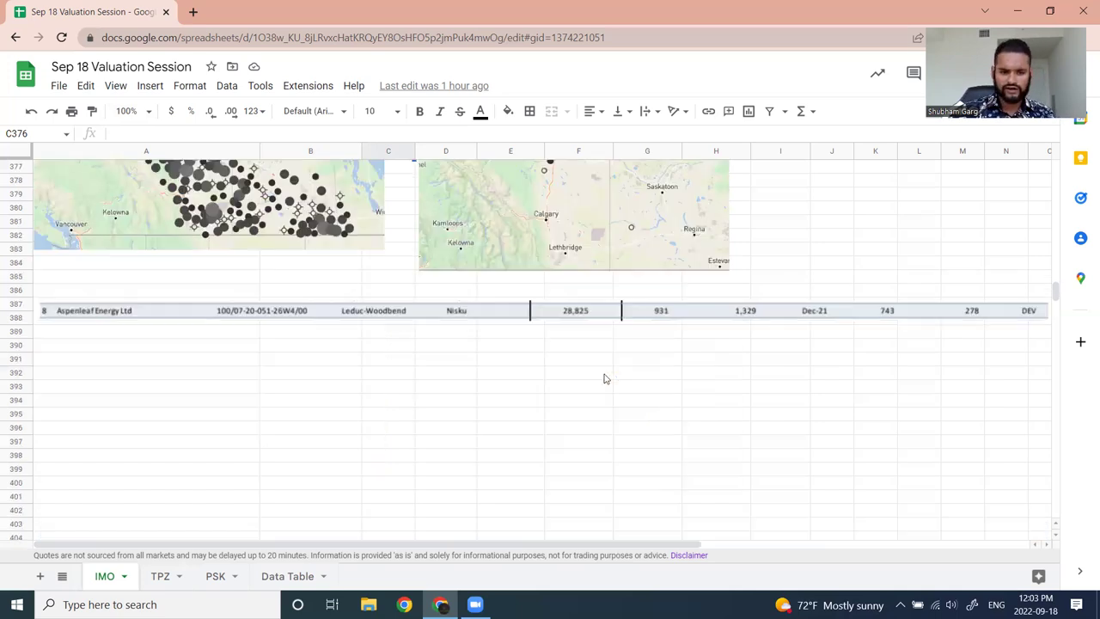
{"action": "scroll", "coordinate": [609, 306], "scroll_direction": "up", "scroll_amount": 3}
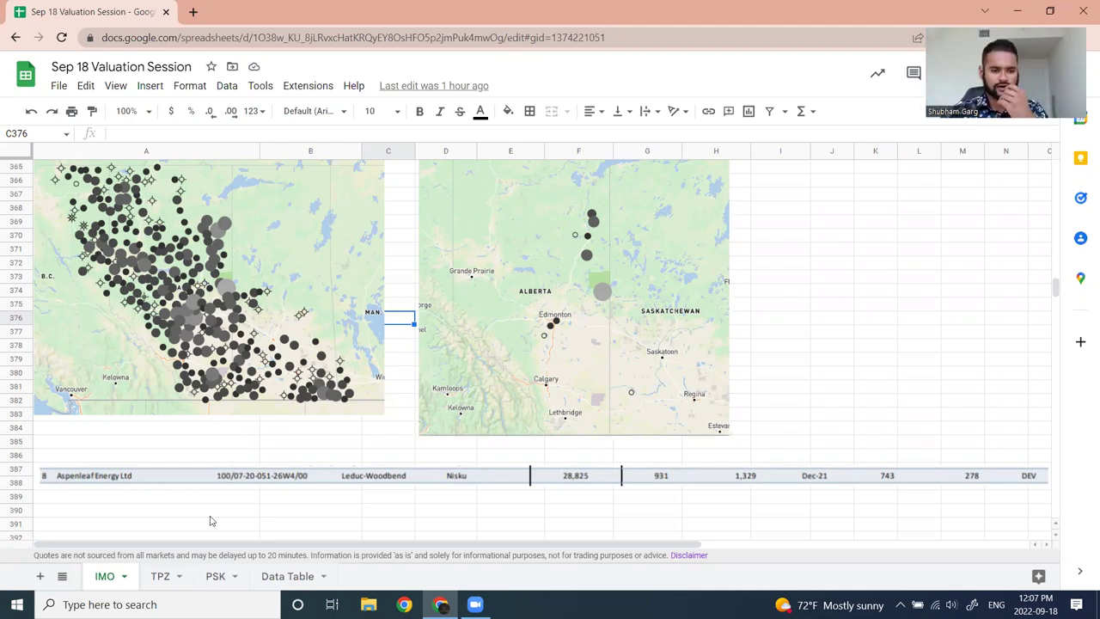
- Switch to the TPZ sheet and go to the Topaz company figures at its start
{"action": "left_click", "coordinate": [157, 575]}
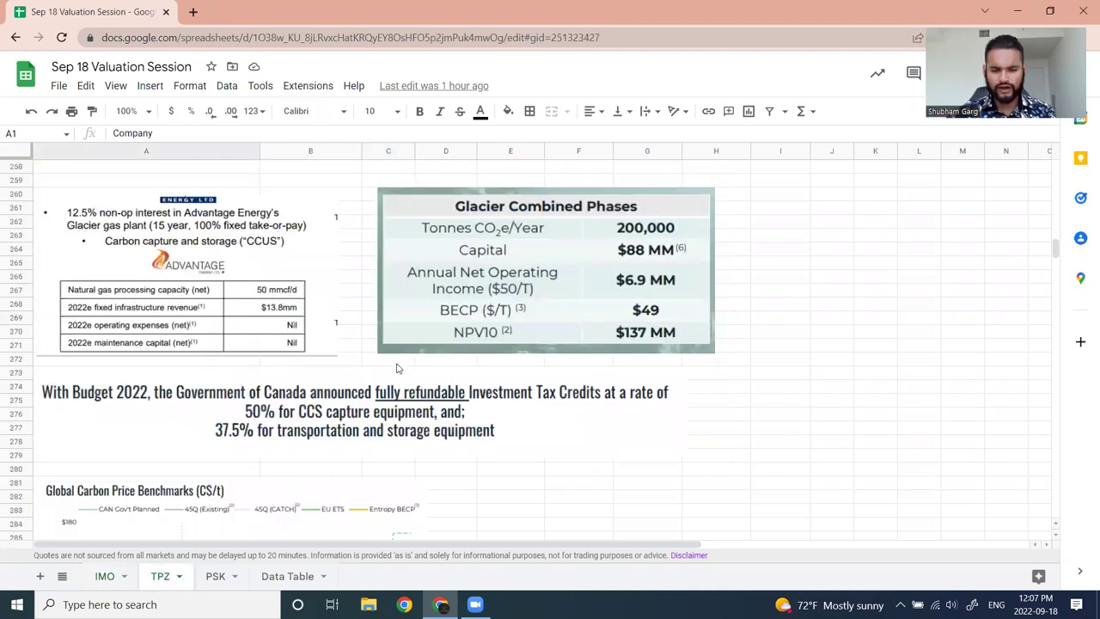
{"action": "scroll", "coordinate": [398, 369], "scroll_direction": "down", "scroll_amount": 10}
{"action": "scroll", "coordinate": [452, 381], "scroll_direction": "up", "scroll_amount": 15}
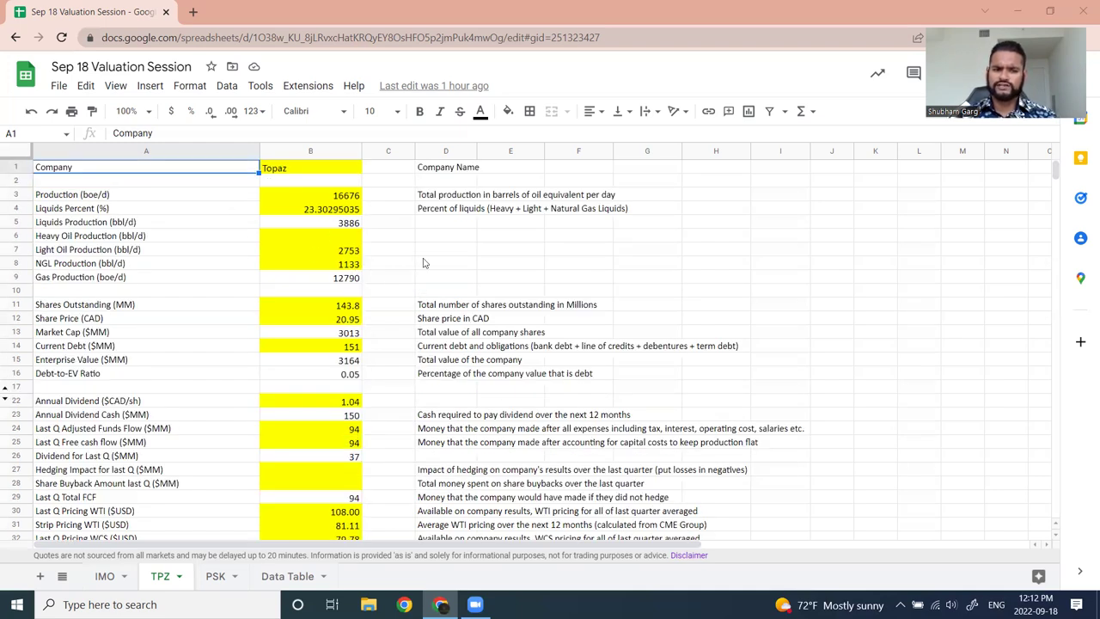
- Review Topaz's shares, debt, enterprise value, dividend, cash flow and commodity pricing inputs
{"action": "scroll", "coordinate": [359, 297], "scroll_direction": "down", "scroll_amount": 1}
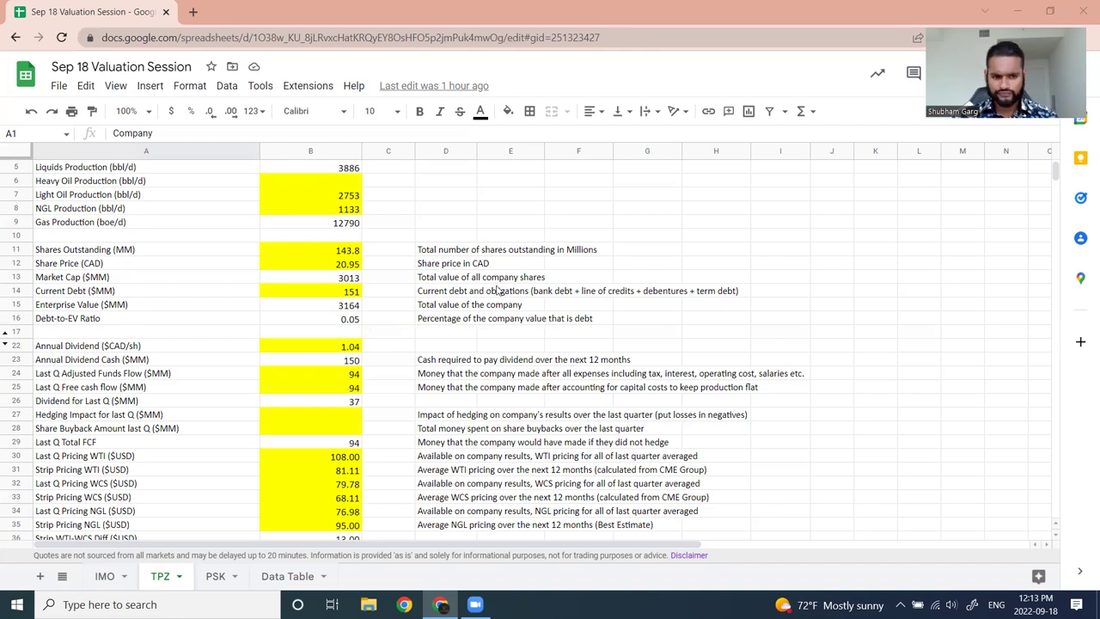
{"action": "scroll", "coordinate": [346, 310], "scroll_direction": "down", "scroll_amount": 1}
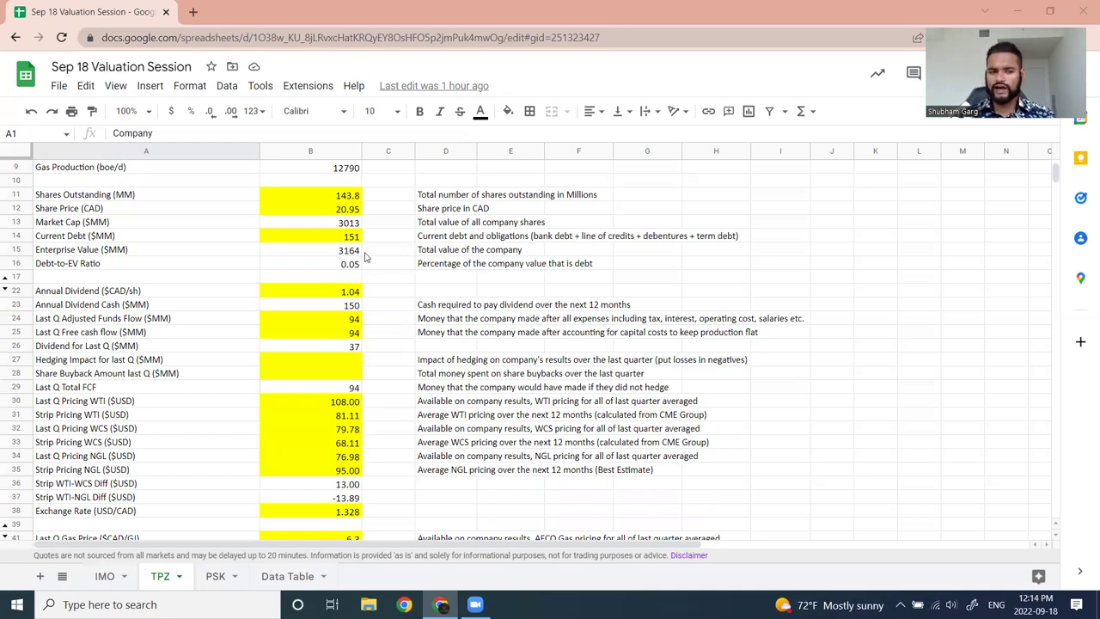
{"action": "scroll", "coordinate": [378, 310], "scroll_direction": "down", "scroll_amount": 1}
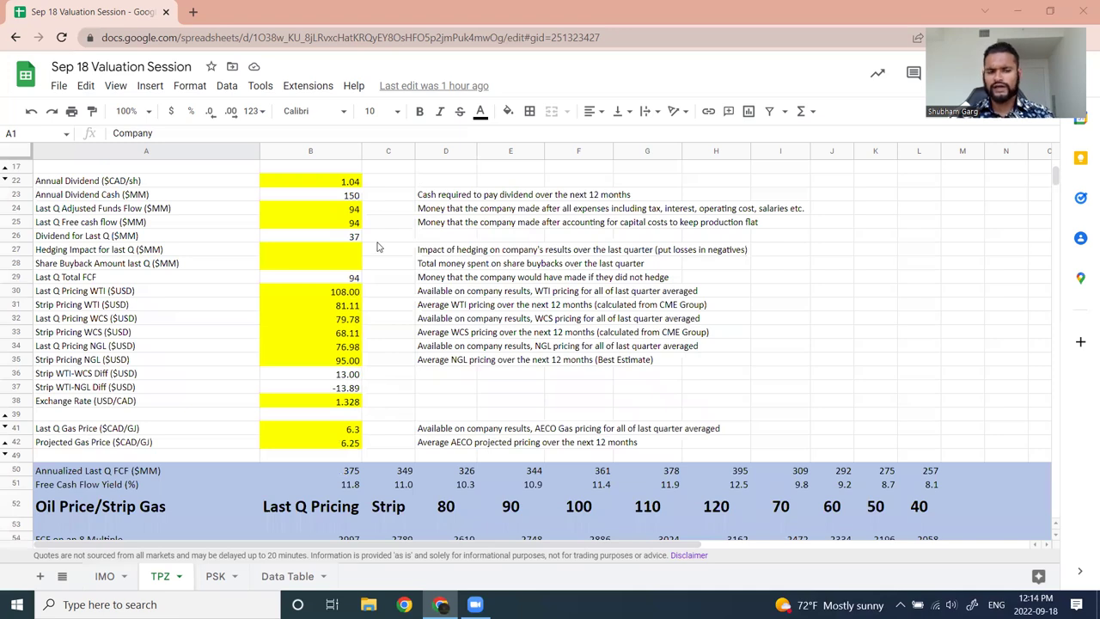
{"action": "scroll", "coordinate": [377, 247], "scroll_direction": "up", "scroll_amount": 1}
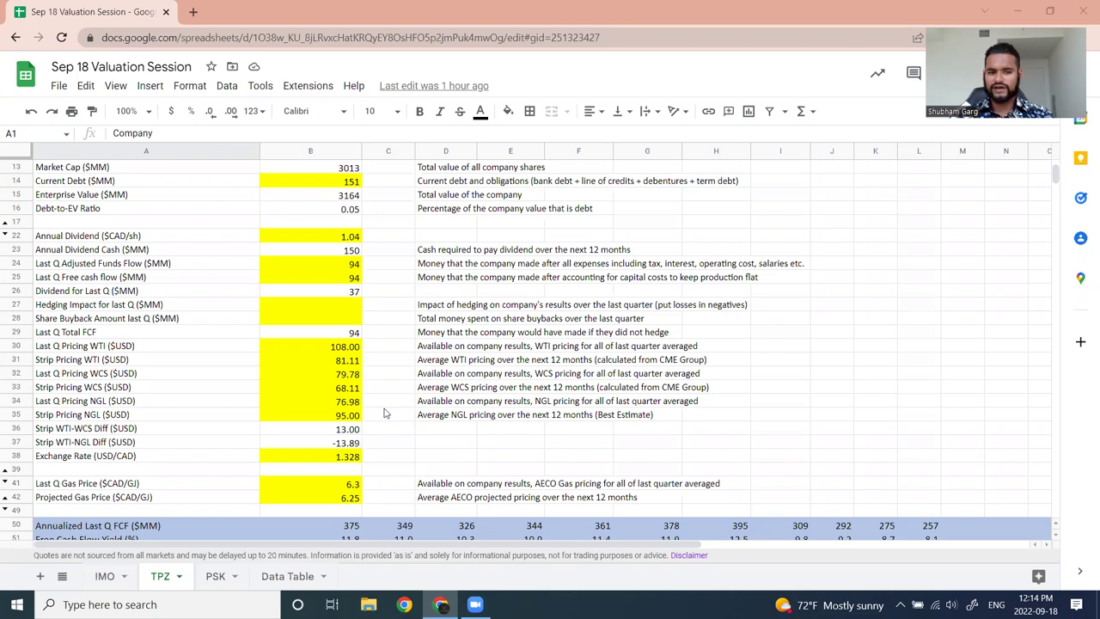
{"action": "scroll", "coordinate": [295, 371], "scroll_direction": "down", "scroll_amount": 1}
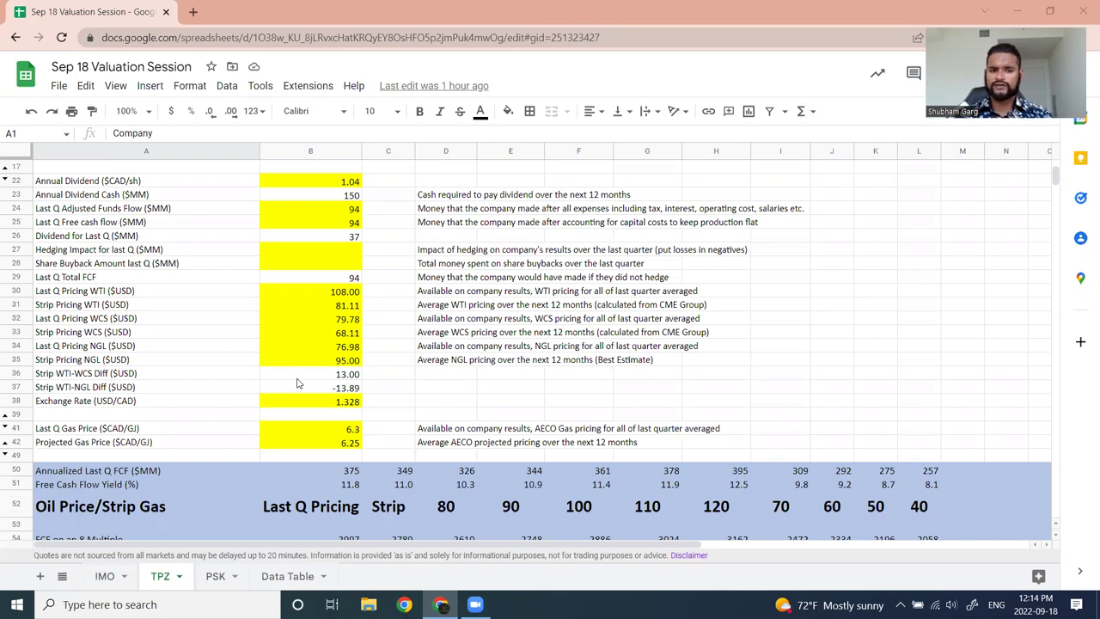
{"action": "scroll", "coordinate": [297, 382], "scroll_direction": "up", "scroll_amount": 5}
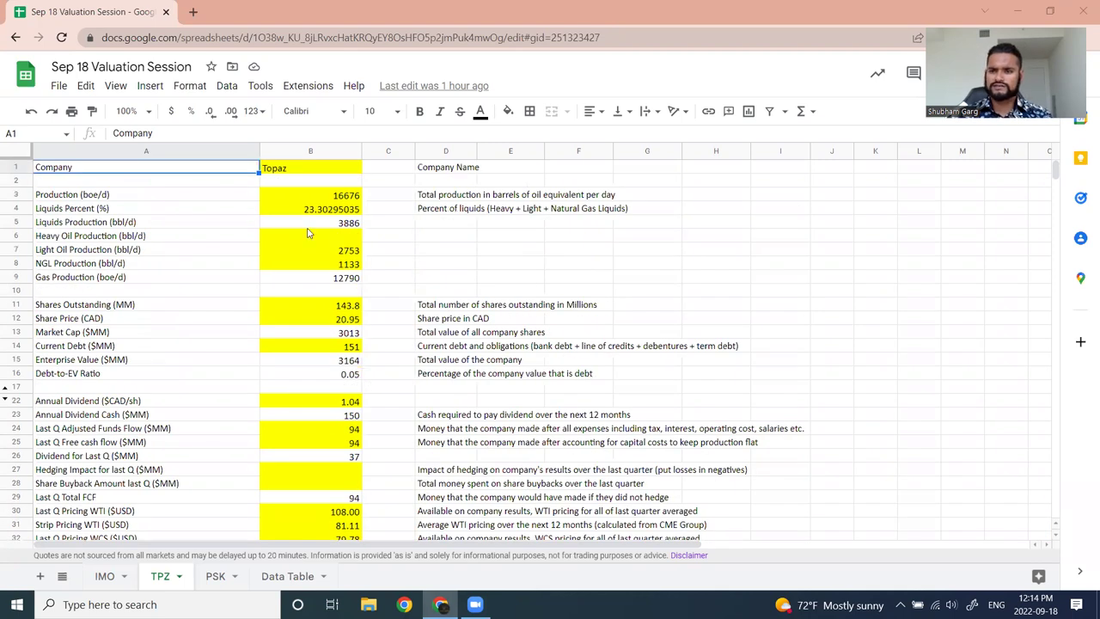
- Examine the free cash flow and adjusted funds flow valuation tables by oil price alongside Topaz's company inputs
{"action": "scroll", "coordinate": [306, 249], "scroll_direction": "down", "scroll_amount": 4}
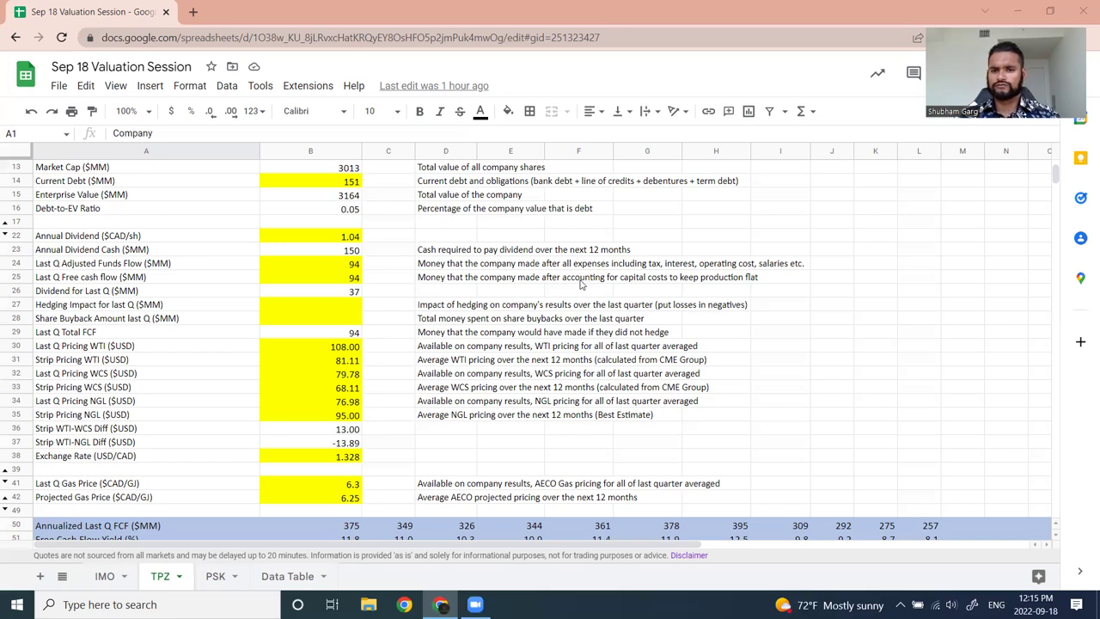
{"action": "scroll", "coordinate": [581, 284], "scroll_direction": "down", "scroll_amount": 3}
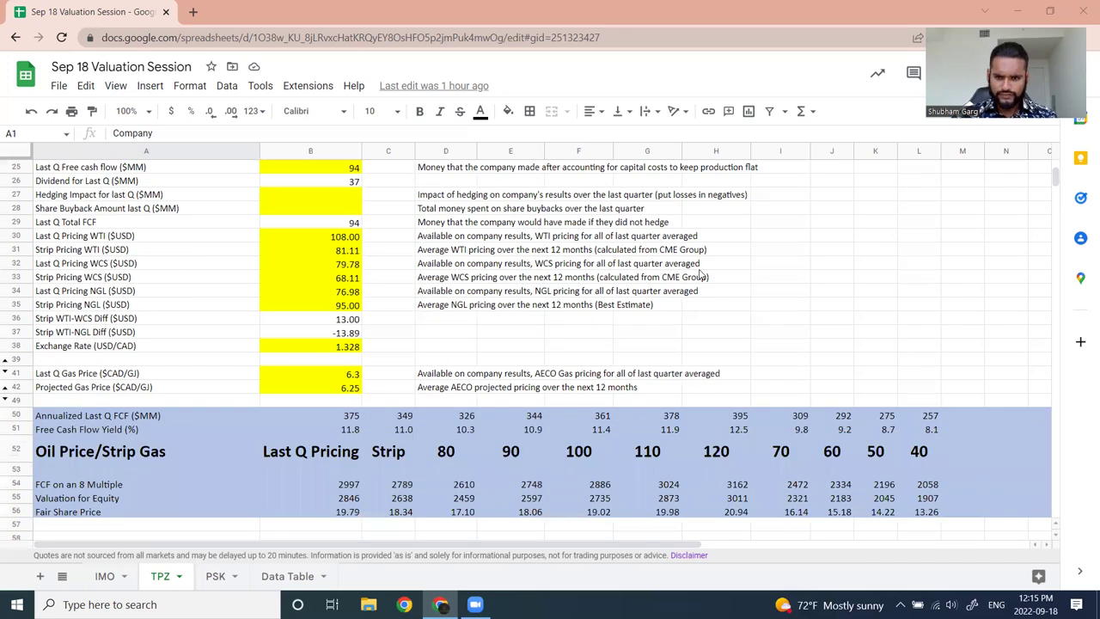
{"action": "scroll", "coordinate": [565, 240], "scroll_direction": "down", "scroll_amount": 4}
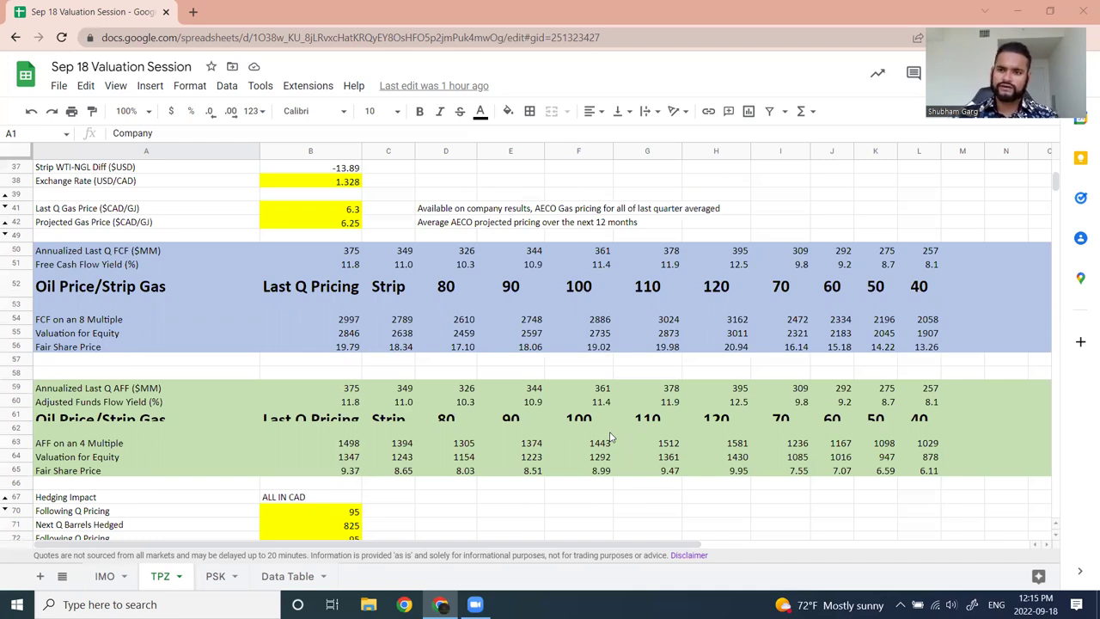
{"action": "scroll", "coordinate": [610, 438], "scroll_direction": "up", "scroll_amount": 10}
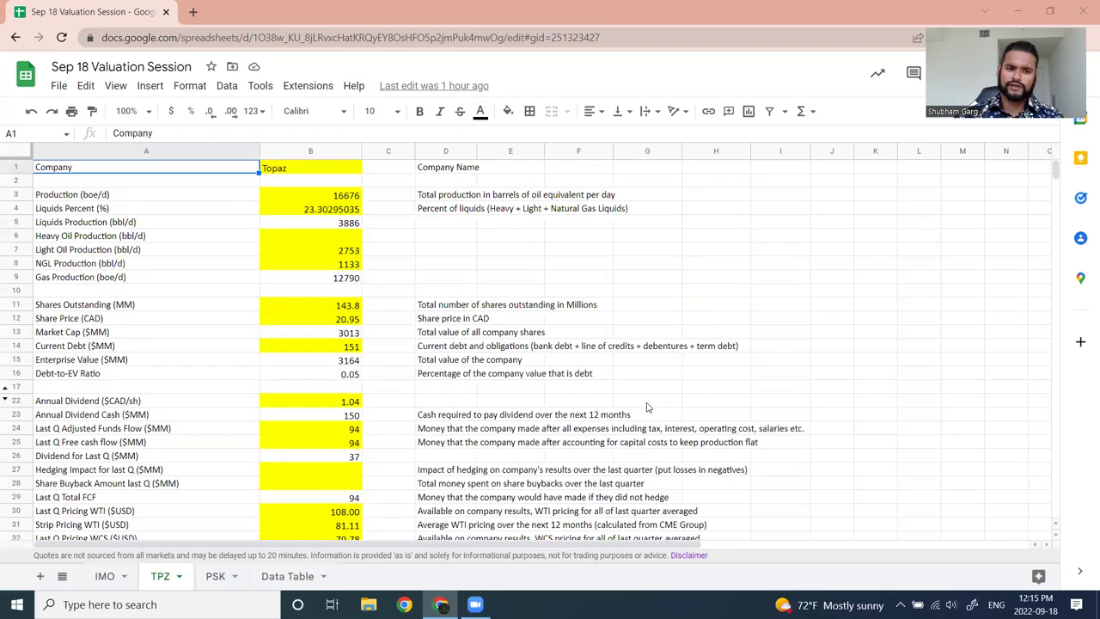
{"action": "scroll", "coordinate": [413, 378], "scroll_direction": "down", "scroll_amount": 15}
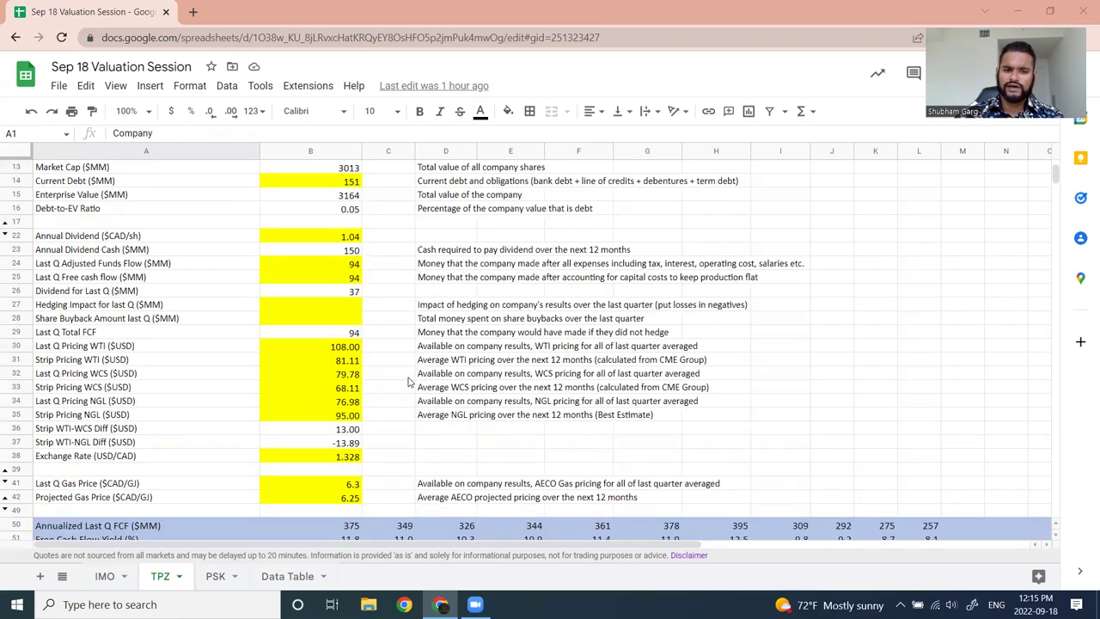
{"action": "scroll", "coordinate": [421, 375], "scroll_direction": "up", "scroll_amount": 8}
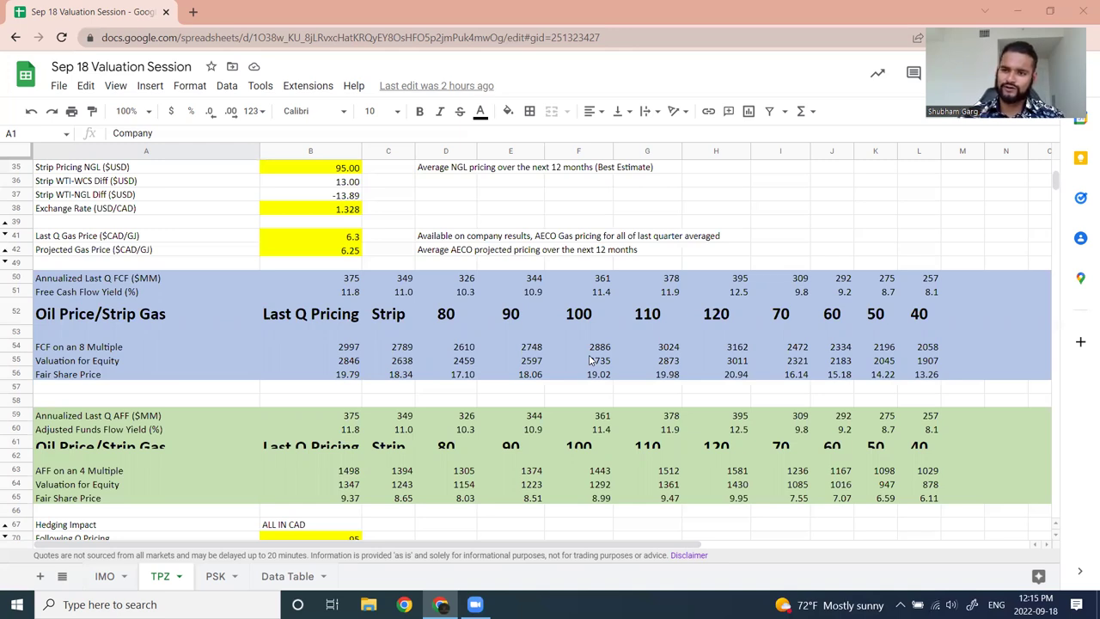
{"action": "scroll", "coordinate": [591, 360], "scroll_direction": "up", "scroll_amount": 5}
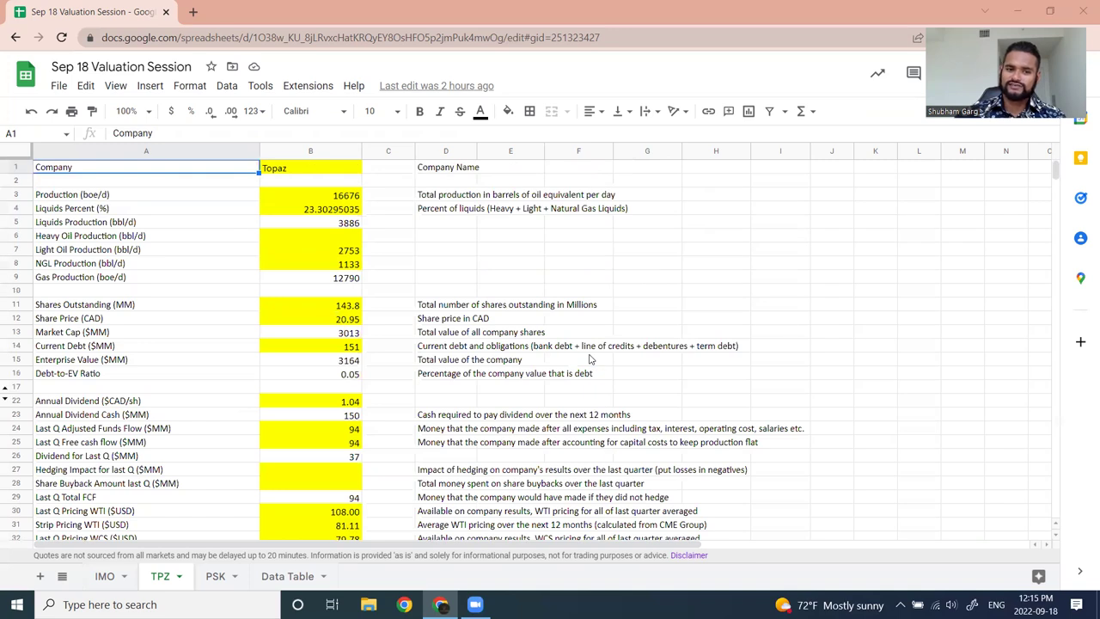
- Recheck the dividend and pricing inputs and compare the free cash flow yields and fair share prices across the oil price cases
{"action": "scroll", "coordinate": [591, 359], "scroll_direction": "down", "scroll_amount": 5}
{"action": "scroll", "coordinate": [589, 374], "scroll_direction": "up", "scroll_amount": 5}
{"action": "scroll", "coordinate": [588, 386], "scroll_direction": "down", "scroll_amount": 5}
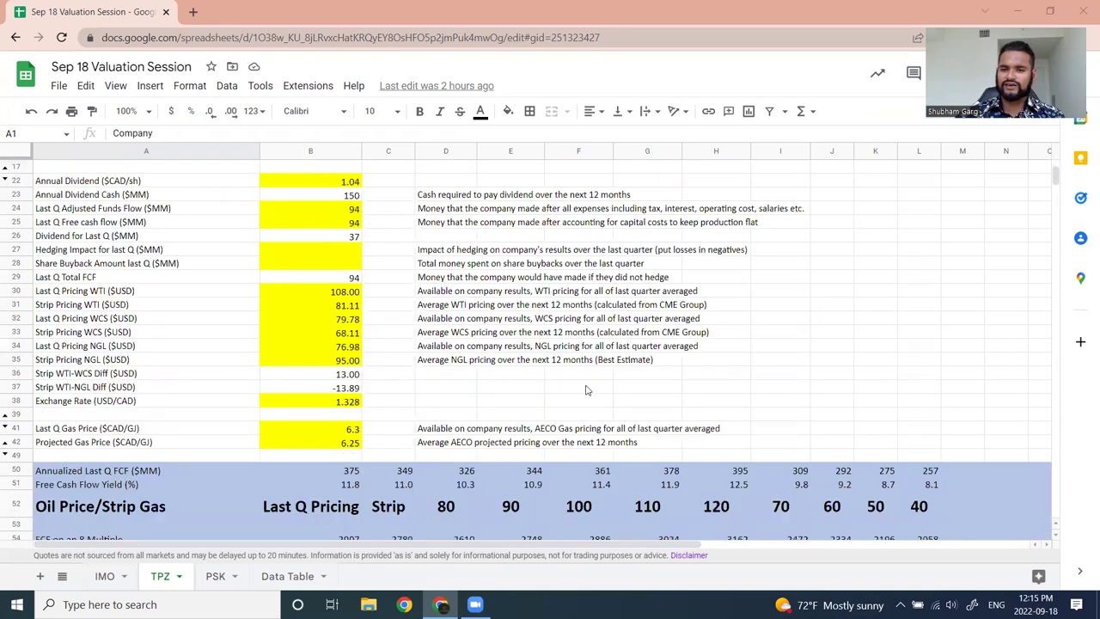
{"action": "scroll", "coordinate": [586, 389], "scroll_direction": "down", "scroll_amount": 5}
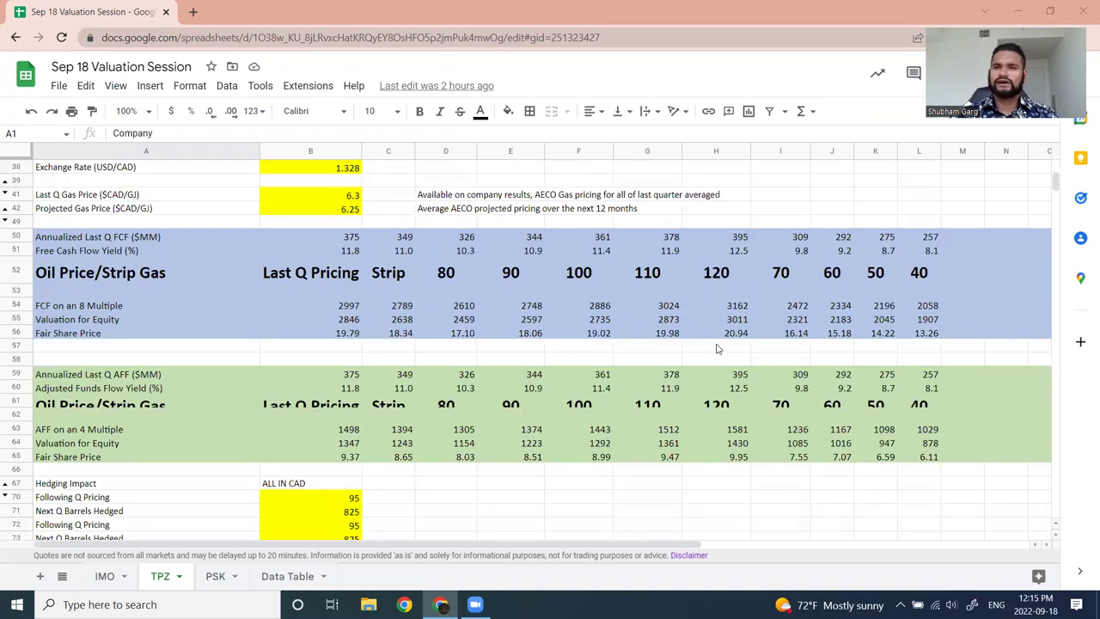
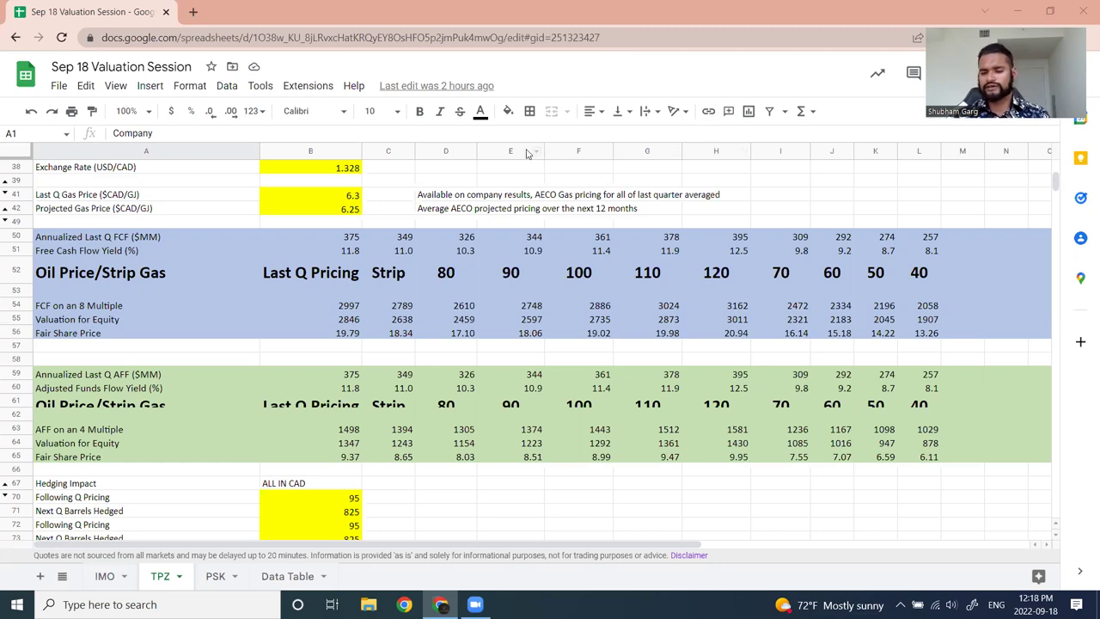
{"action": "scroll", "coordinate": [704, 295], "scroll_direction": "down", "scroll_amount": 1}
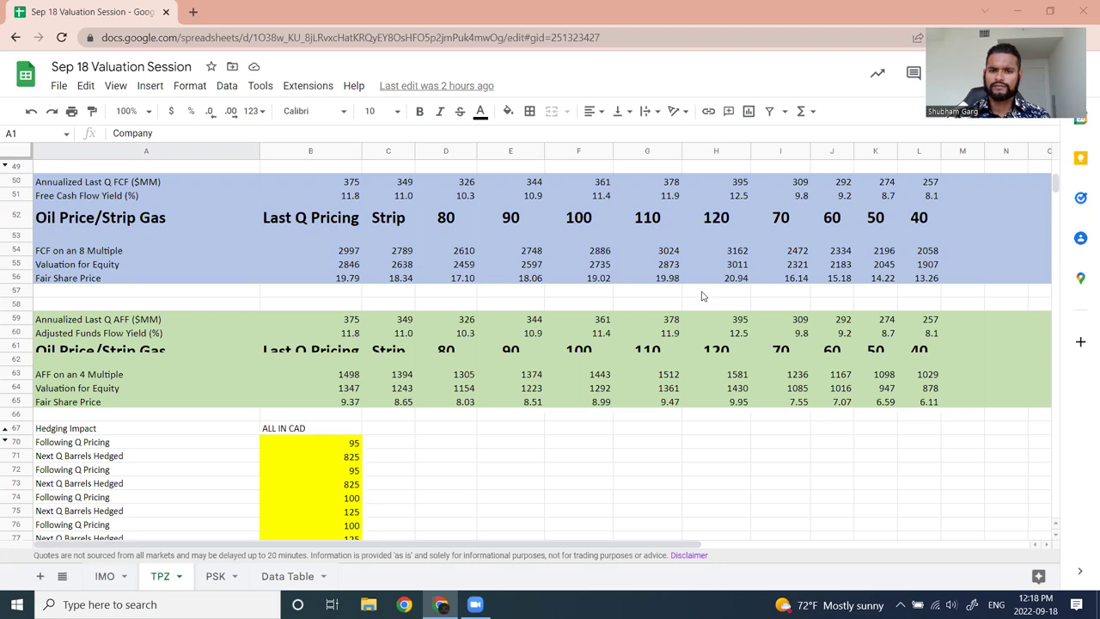
{"action": "scroll", "coordinate": [704, 294], "scroll_direction": "up", "scroll_amount": 3}
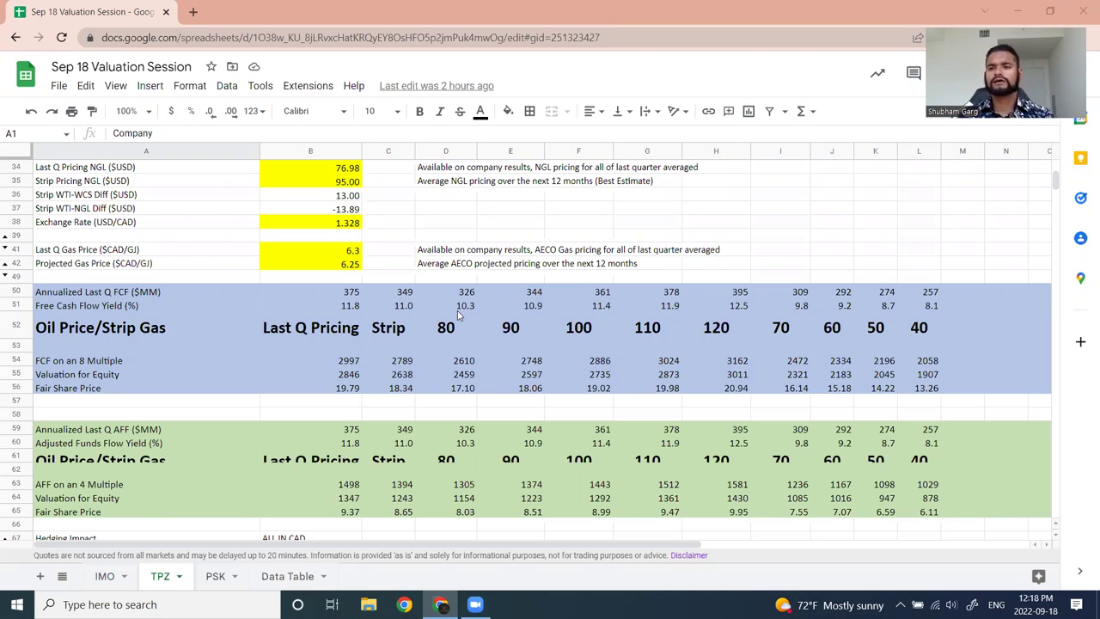
{"action": "scroll", "coordinate": [458, 316], "scroll_direction": "up", "scroll_amount": 2}
- Review the oil and gas hedging inputs, the hedge-adjusted free cash flow and the 2022 production growth rows
{"action": "scroll", "coordinate": [447, 314], "scroll_direction": "down", "scroll_amount": 6}
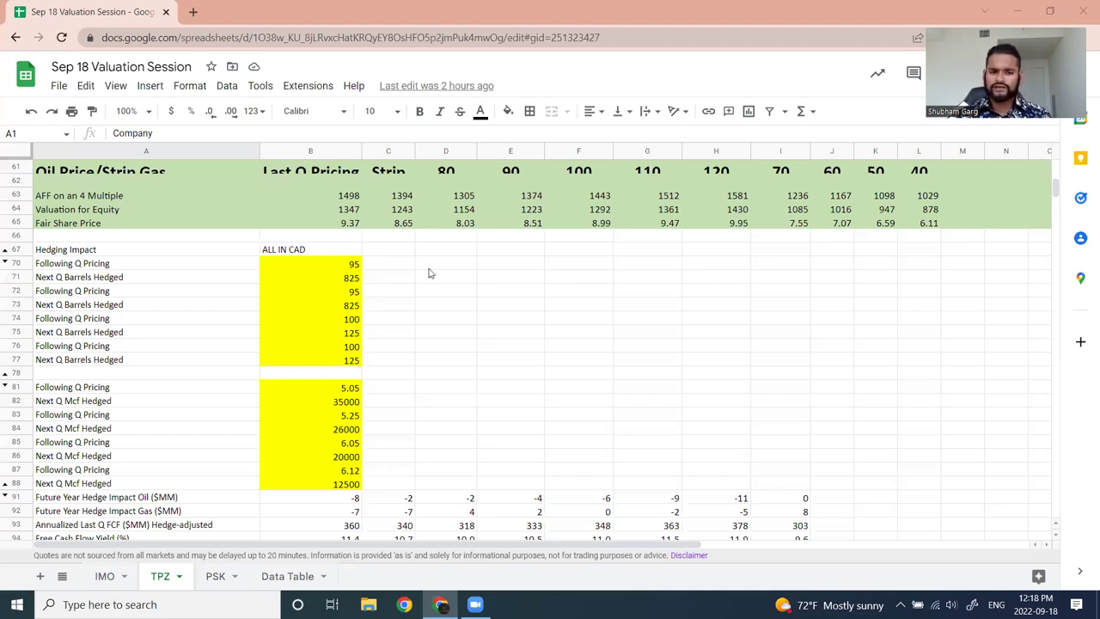
{"action": "scroll", "coordinate": [279, 361], "scroll_direction": "down", "scroll_amount": 1}
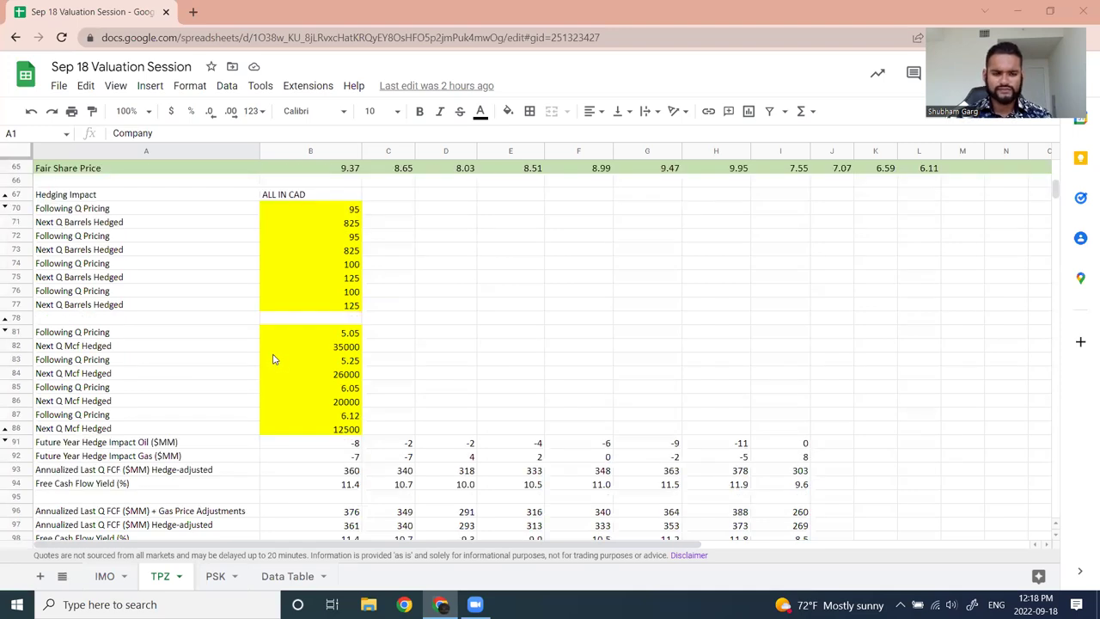
{"action": "scroll", "coordinate": [273, 359], "scroll_direction": "down", "scroll_amount": 5}
{"action": "scroll", "coordinate": [361, 335], "scroll_direction": "up", "scroll_amount": 1}
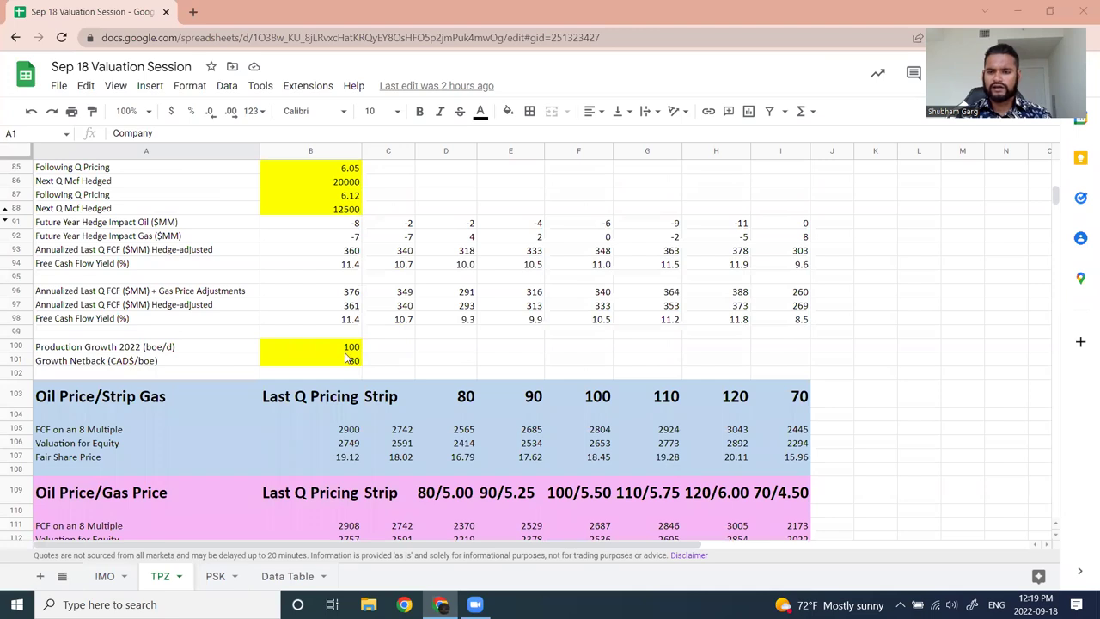
- Revisit the Topaz company figures and examine the hedge-adjusted Oil Price/Strip Gas and Oil Price/Gas Price valuation tables
{"action": "scroll", "coordinate": [347, 358], "scroll_direction": "up", "scroll_amount": 15}
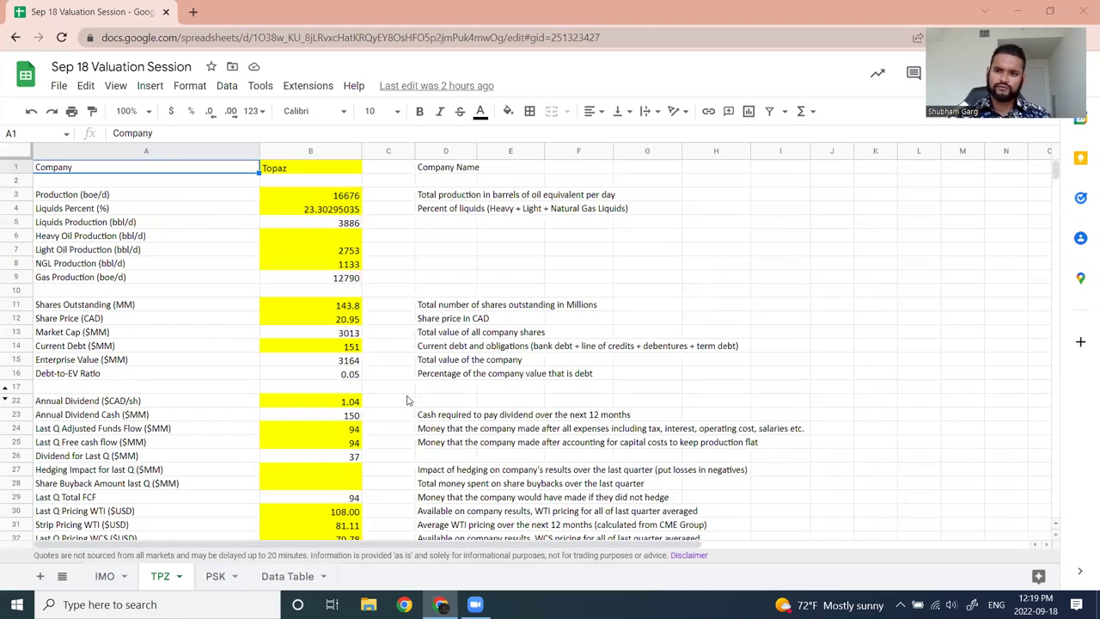
{"action": "scroll", "coordinate": [421, 428], "scroll_direction": "down", "scroll_amount": 3}
{"action": "scroll", "coordinate": [421, 427], "scroll_direction": "down", "scroll_amount": 15}
{"action": "scroll", "coordinate": [422, 431], "scroll_direction": "up", "scroll_amount": 3}
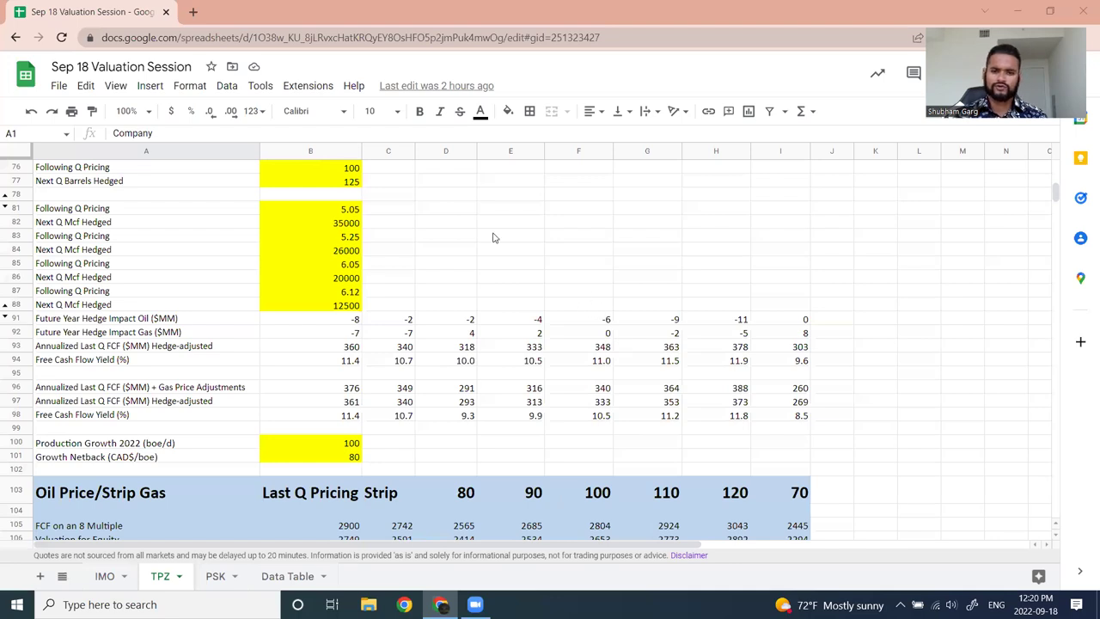
{"action": "scroll", "coordinate": [495, 231], "scroll_direction": "down", "scroll_amount": 4}
{"action": "scroll", "coordinate": [495, 231], "scroll_direction": "down", "scroll_amount": 1}
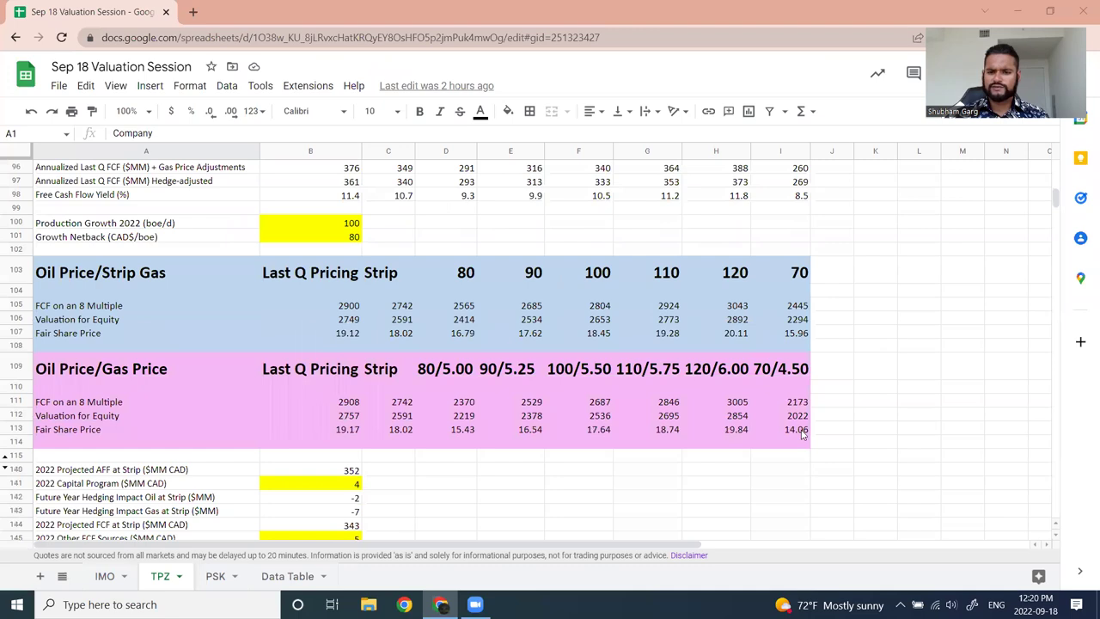
{"action": "scroll", "coordinate": [371, 257], "scroll_direction": "up", "scroll_amount": 4}
{"action": "scroll", "coordinate": [437, 321], "scroll_direction": "down", "scroll_amount": 4}
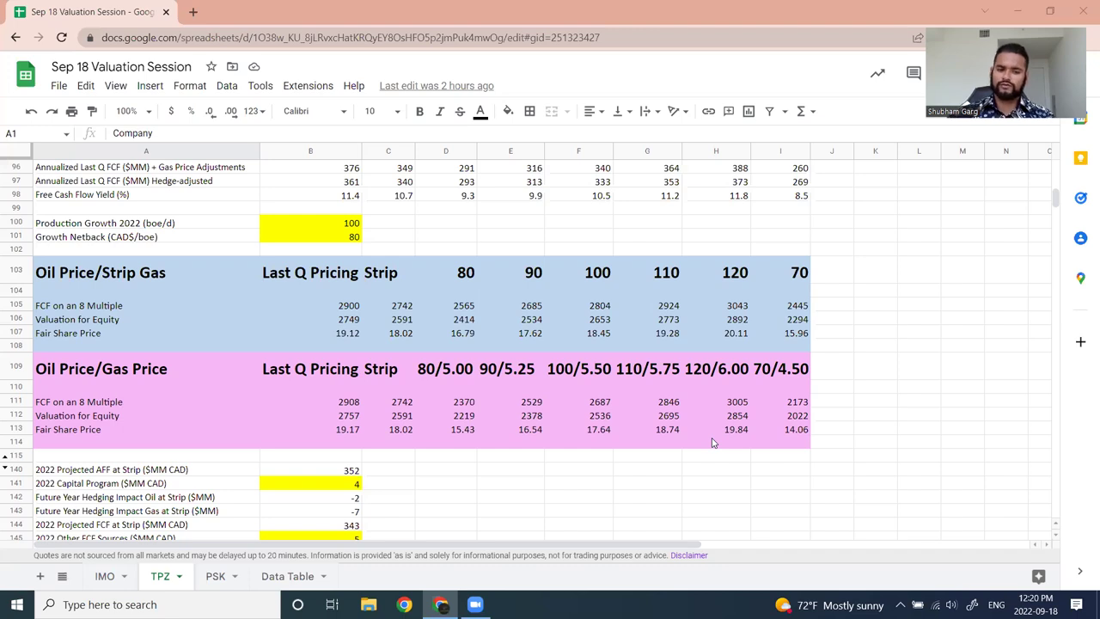
- Review the 2022 and 2023 projections and the dividend, revenue growth and leverage charts below them
{"action": "scroll", "coordinate": [717, 445], "scroll_direction": "down", "scroll_amount": 3}
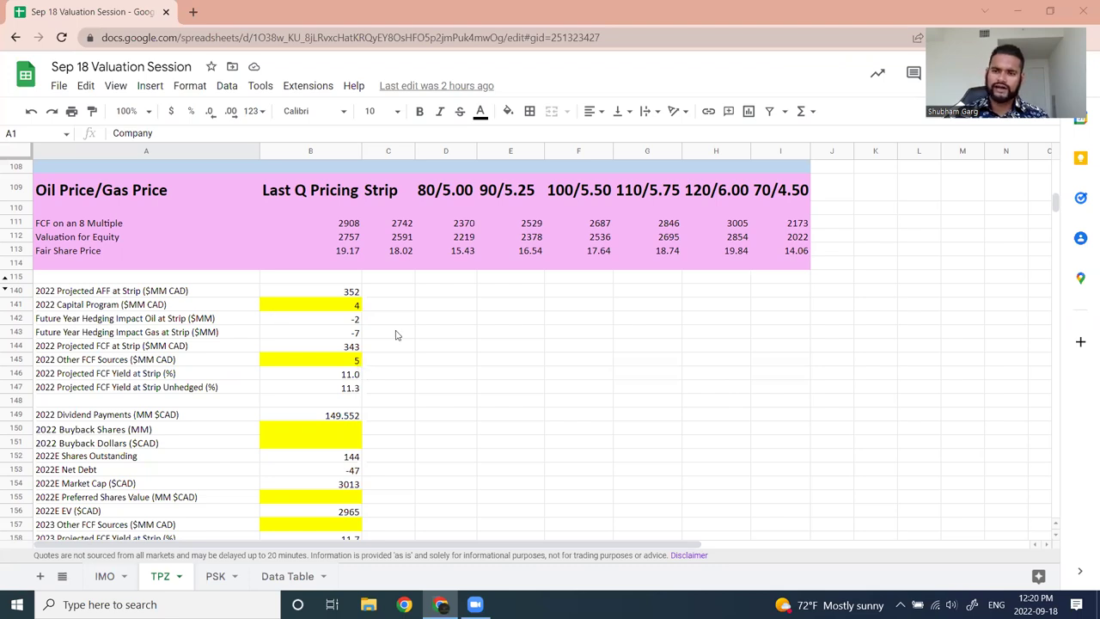
{"action": "scroll", "coordinate": [409, 319], "scroll_direction": "down", "scroll_amount": 2}
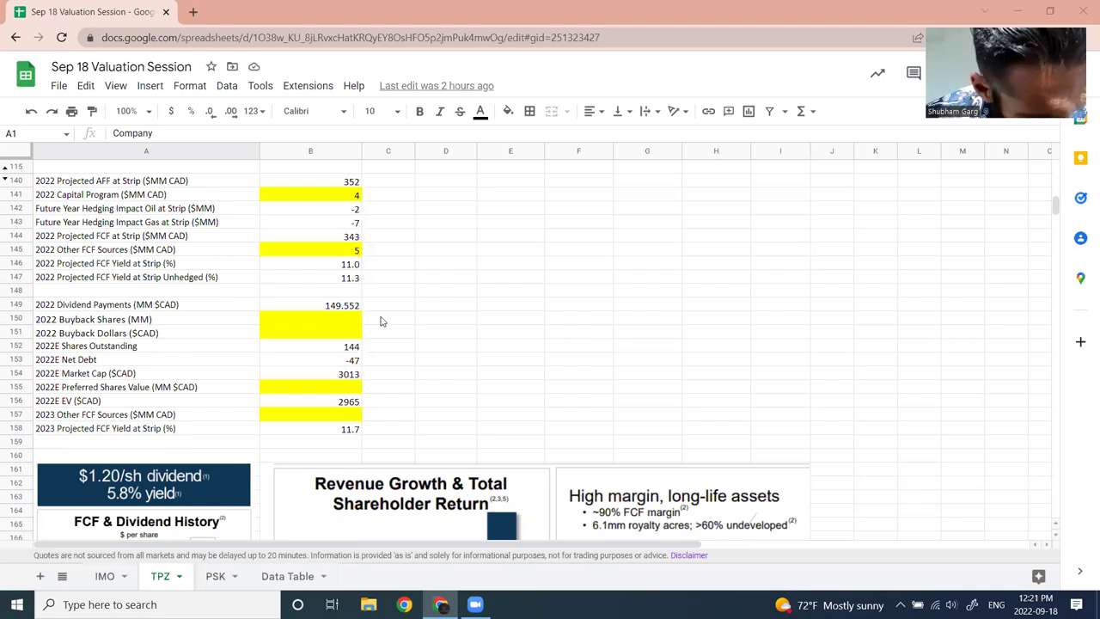
{"action": "scroll", "coordinate": [371, 258], "scroll_direction": "down", "scroll_amount": 5}
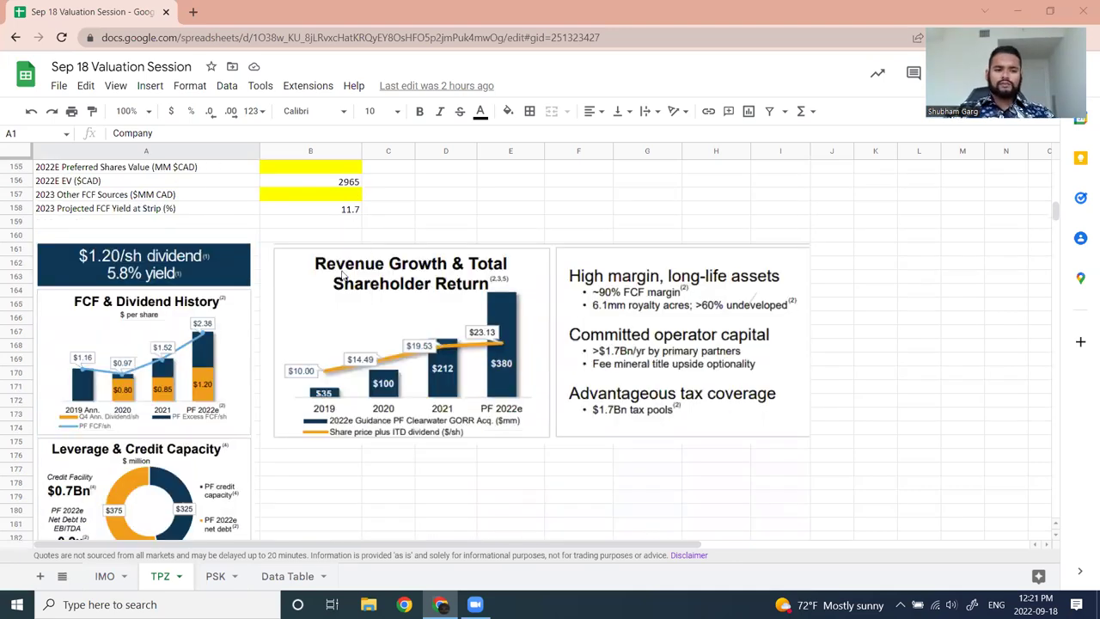
{"action": "scroll", "coordinate": [340, 275], "scroll_direction": "down", "scroll_amount": 3}
{"action": "scroll", "coordinate": [197, 258], "scroll_direction": "up", "scroll_amount": 2}
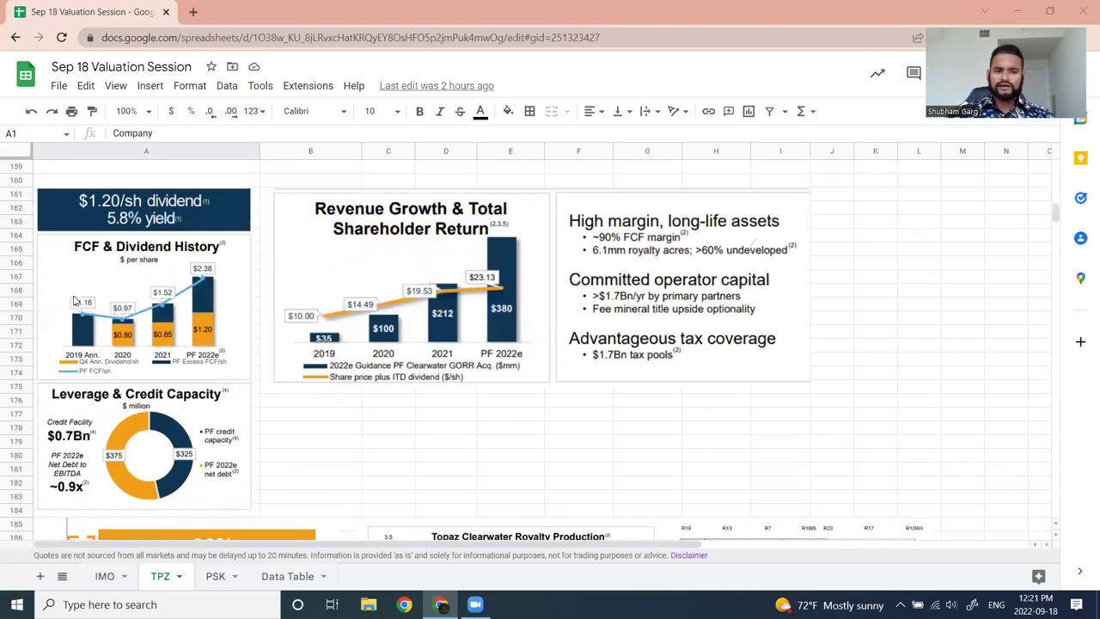